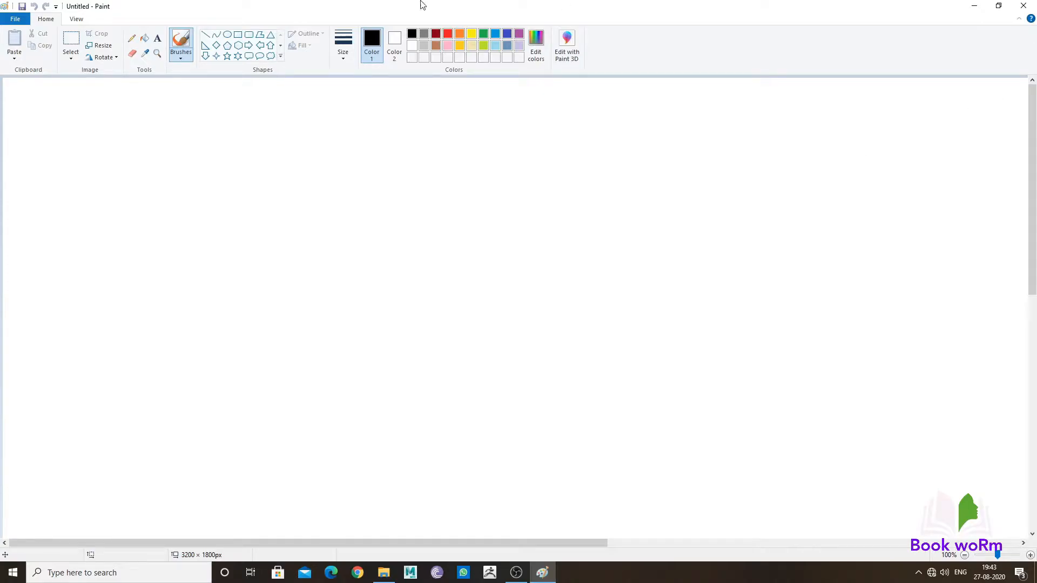
Draw a black smiley face with eyes, nose and mouth on the canvas using the Pencil tool
{"action": "left_click", "coordinate": [131, 38]}
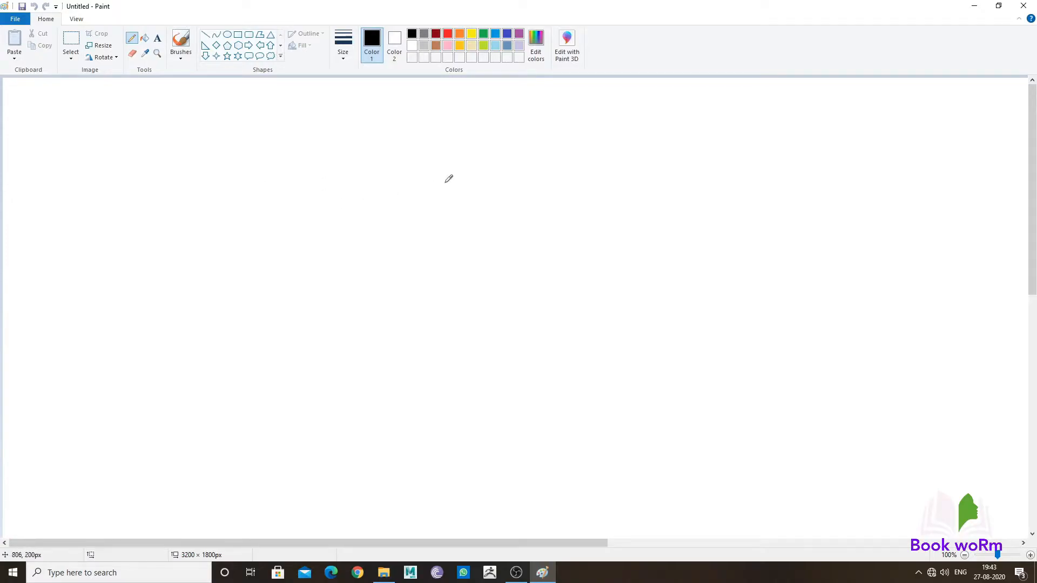
{"action": "mouse_move", "coordinate": [452, 177]}
{"action": "left_mouse_down"}
{"action": "mouse_move", "coordinate": [386, 195]}
{"action": "mouse_move", "coordinate": [384, 231]}
{"action": "mouse_move", "coordinate": [407, 275]}
{"action": "mouse_move", "coordinate": [436, 292]}
{"action": "mouse_move", "coordinate": [493, 281]}
{"action": "mouse_move", "coordinate": [501, 212]}
{"action": "mouse_move", "coordinate": [471, 174]}
{"action": "mouse_move", "coordinate": [413, 172]}
{"action": "mouse_move", "coordinate": [387, 195]}
{"action": "mouse_move", "coordinate": [423, 222]}
{"action": "mouse_move", "coordinate": [430, 218]}
{"action": "mouse_move", "coordinate": [419, 205]}
{"action": "mouse_move", "coordinate": [474, 225]}
{"action": "mouse_move", "coordinate": [473, 212]}
{"action": "mouse_move", "coordinate": [461, 205]}
{"action": "mouse_move", "coordinate": [450, 247]}
{"action": "mouse_move", "coordinate": [414, 252]}
{"action": "mouse_move", "coordinate": [423, 266]}
{"action": "mouse_move", "coordinate": [467, 276]}
{"action": "mouse_move", "coordinate": [486, 246]}
{"action": "left_mouse_up"}
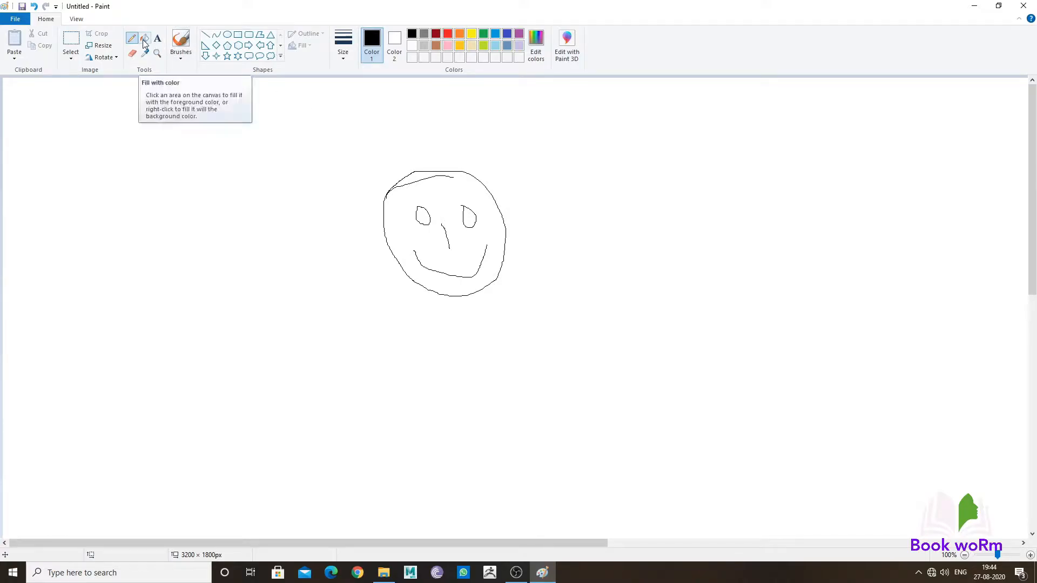
Erase the whole smiley face with the Eraser, enlarging the eraser to cover more at once
{"action": "left_click", "coordinate": [136, 56]}
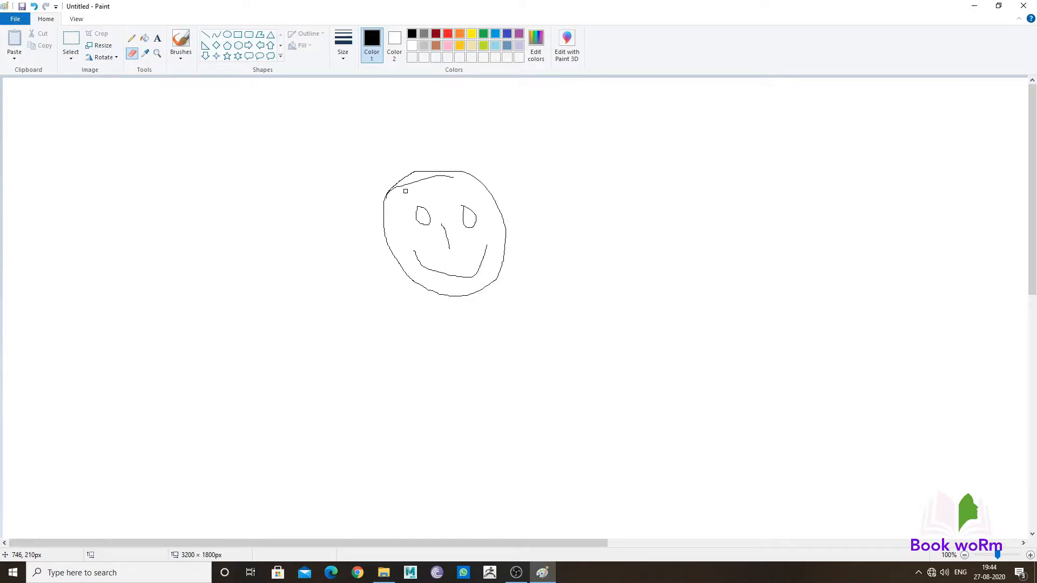
{"action": "mouse_move", "coordinate": [395, 183]}
{"action": "left_mouse_down"}
{"action": "mouse_move", "coordinate": [466, 176]}
{"action": "mouse_move", "coordinate": [392, 191]}
{"action": "left_mouse_up"}
{"action": "key", "text": "ctrl+plus"}
{"action": "key", "text": "ctrl+minus"}
{"action": "mouse_move", "coordinate": [386, 190]}
{"action": "left_mouse_down"}
{"action": "mouse_move", "coordinate": [396, 263]}
{"action": "mouse_move", "coordinate": [441, 292]}
{"action": "mouse_move", "coordinate": [475, 292]}
{"action": "mouse_move", "coordinate": [507, 255]}
{"action": "mouse_move", "coordinate": [493, 207]}
{"action": "mouse_move", "coordinate": [455, 173]}
{"action": "mouse_move", "coordinate": [441, 175]}
{"action": "mouse_move", "coordinate": [489, 190]}
{"action": "mouse_move", "coordinate": [448, 172]}
{"action": "mouse_move", "coordinate": [404, 182]}
{"action": "mouse_move", "coordinate": [425, 226]}
{"action": "mouse_move", "coordinate": [427, 214]}
{"action": "mouse_move", "coordinate": [453, 245]}
{"action": "mouse_move", "coordinate": [467, 204]}
{"action": "mouse_move", "coordinate": [485, 242]}
{"action": "mouse_move", "coordinate": [480, 266]}
{"action": "mouse_move", "coordinate": [463, 276]}
{"action": "mouse_move", "coordinate": [431, 272]}
{"action": "mouse_move", "coordinate": [414, 253]}
{"action": "left_mouse_up"}
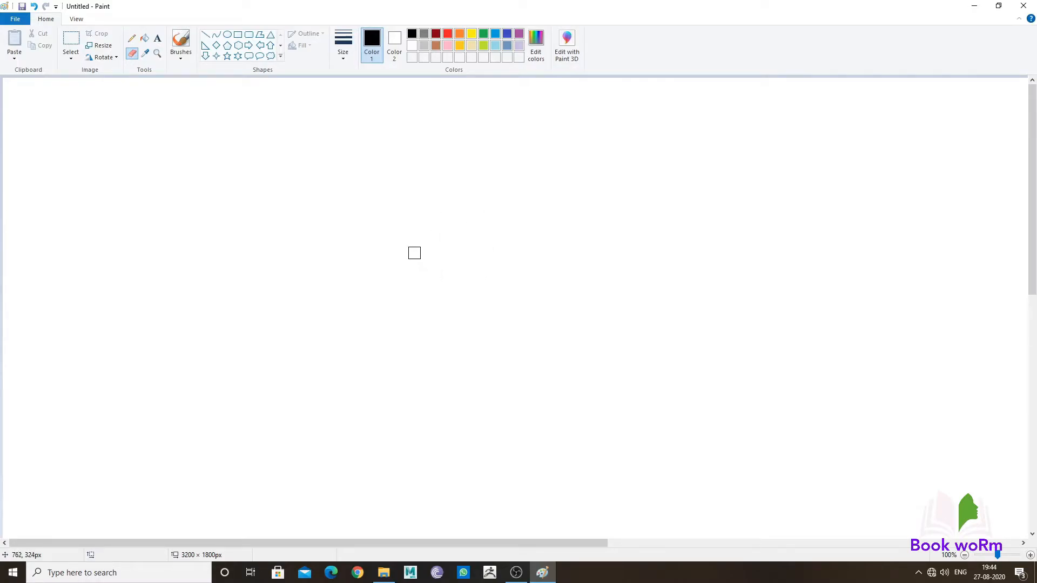
Fill the entire blank canvas with light pink (rose)
{"action": "left_click", "coordinate": [145, 39]}
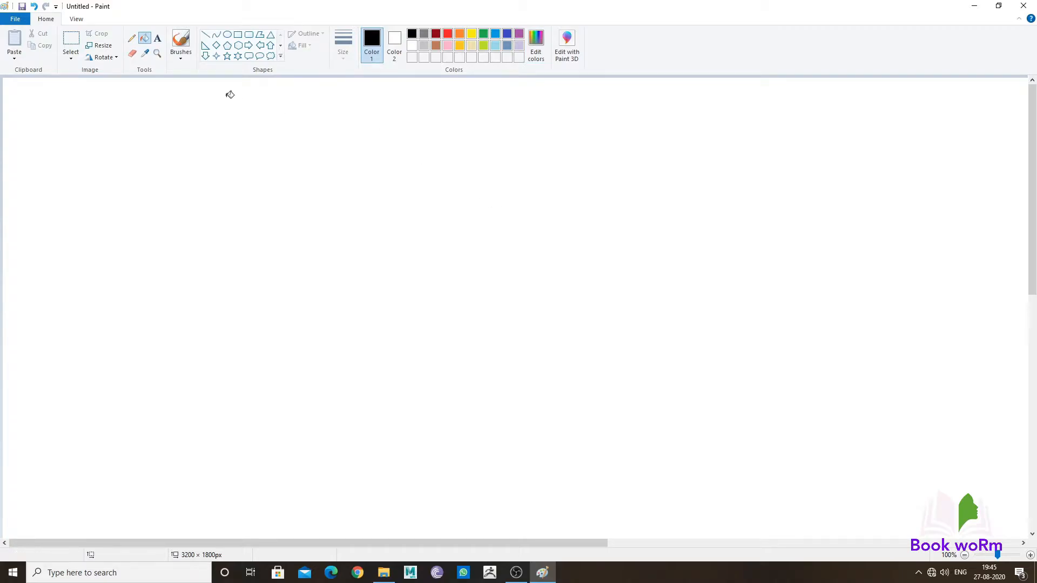
{"action": "left_click", "coordinate": [144, 39]}
{"action": "left_click", "coordinate": [447, 46]}
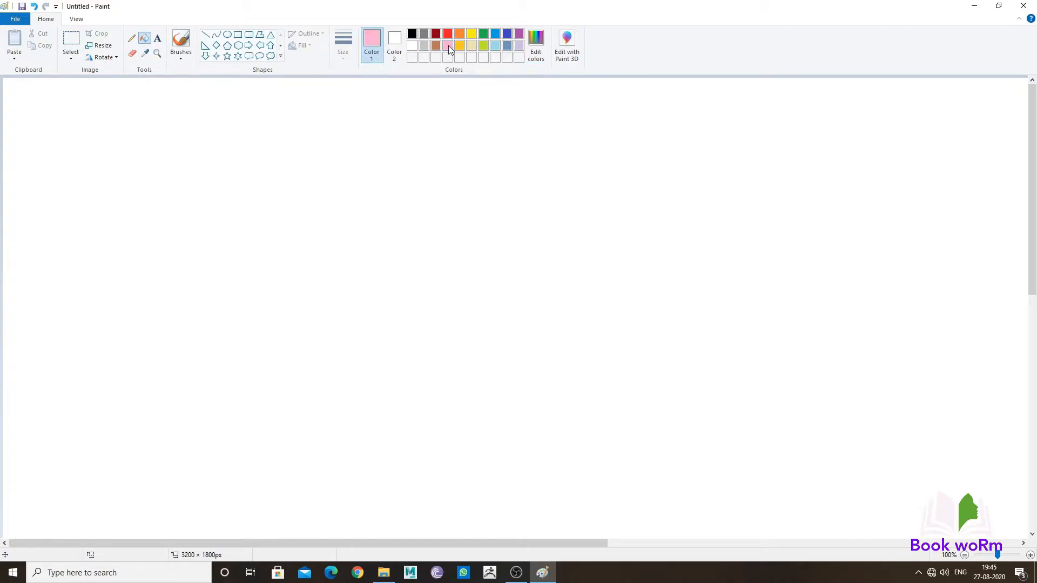
{"action": "left_click", "coordinate": [461, 219]}
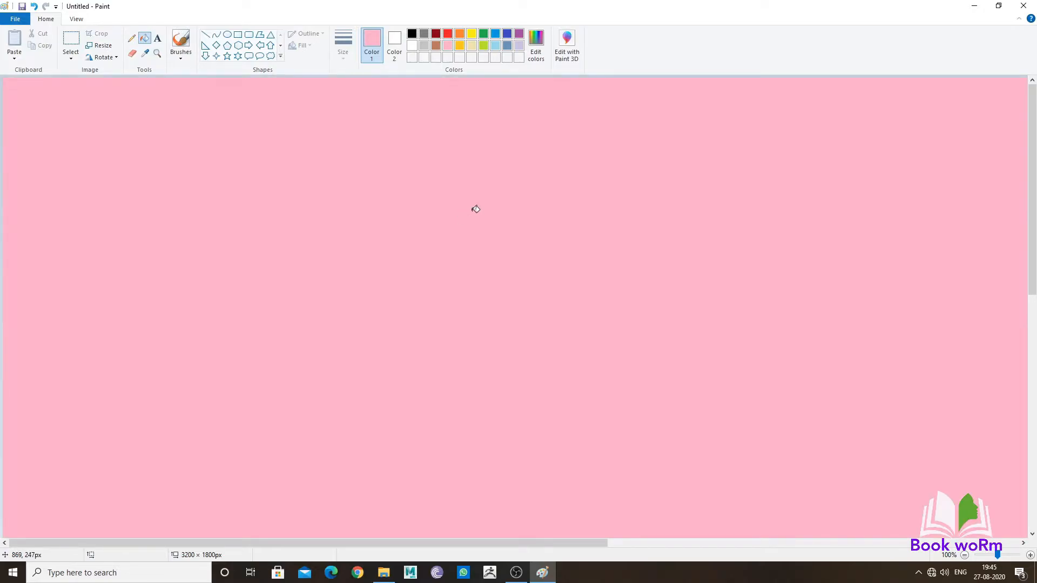
Refill the canvas with yellow and sample that yellow from it with the Color picker
{"action": "left_click", "coordinate": [475, 33]}
{"action": "left_click", "coordinate": [464, 179]}
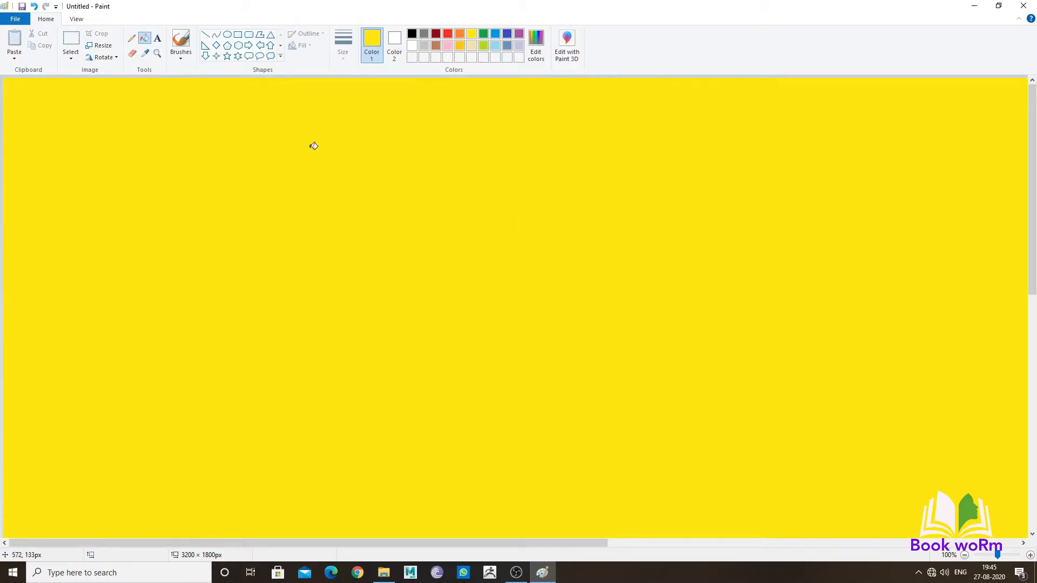
{"action": "left_click", "coordinate": [147, 54]}
{"action": "left_click", "coordinate": [241, 183]}
Draw a small yellow ellipse of about 58 × 72 px in the upper-left area of the canvas
{"action": "left_click", "coordinate": [229, 34]}
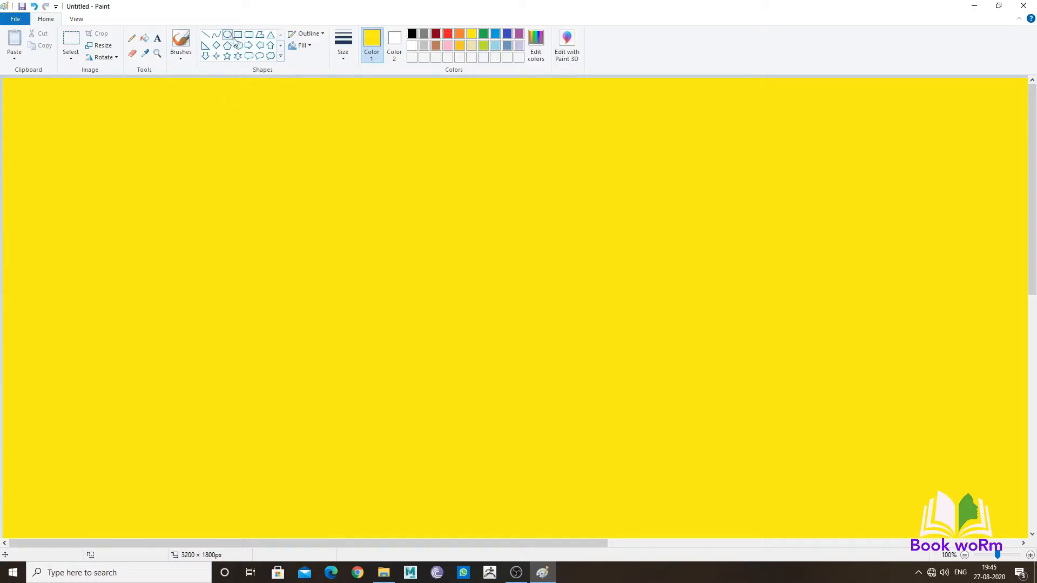
{"action": "left_click_drag", "start_coordinate": [276, 159], "coordinate": [308, 198]}
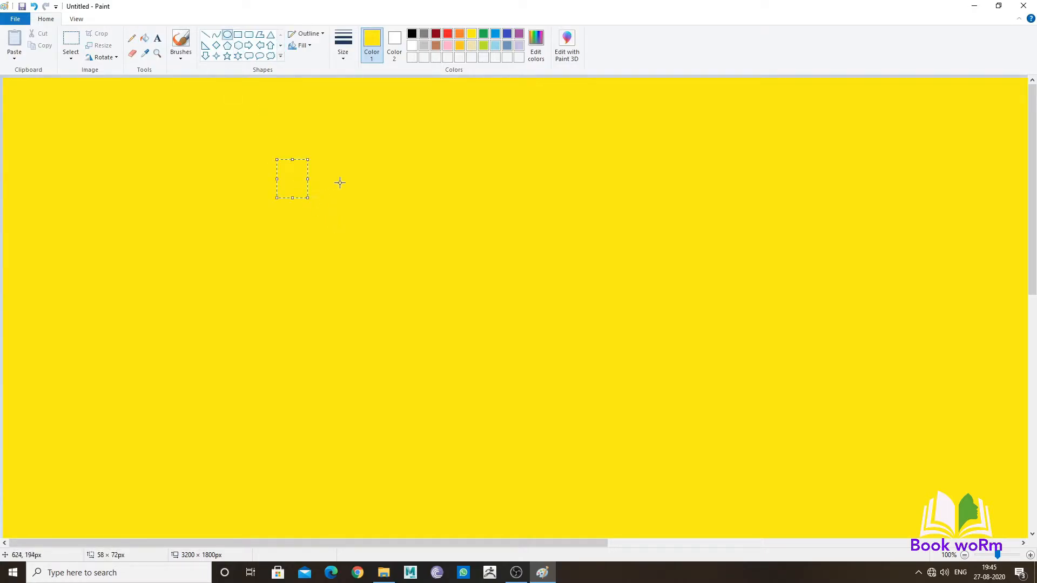
Draw three white-outlined ellipses: a small one, a large one beside it and a tall narrow one of about 144 × 362 px between them
{"action": "left_click", "coordinate": [394, 42]}
{"action": "left_click_drag", "start_coordinate": [376, 139], "coordinate": [416, 190]}
{"action": "left_click", "coordinate": [371, 42]}
{"action": "left_click", "coordinate": [410, 47]}
{"action": "left_click_drag", "start_coordinate": [544, 139], "coordinate": [648, 279]}
{"action": "mouse_move", "coordinate": [440, 221]}
{"action": "left_mouse_down"}
{"action": "mouse_move", "coordinate": [452, 317]}
{"action": "mouse_move", "coordinate": [518, 417]}
{"action": "left_mouse_up"}
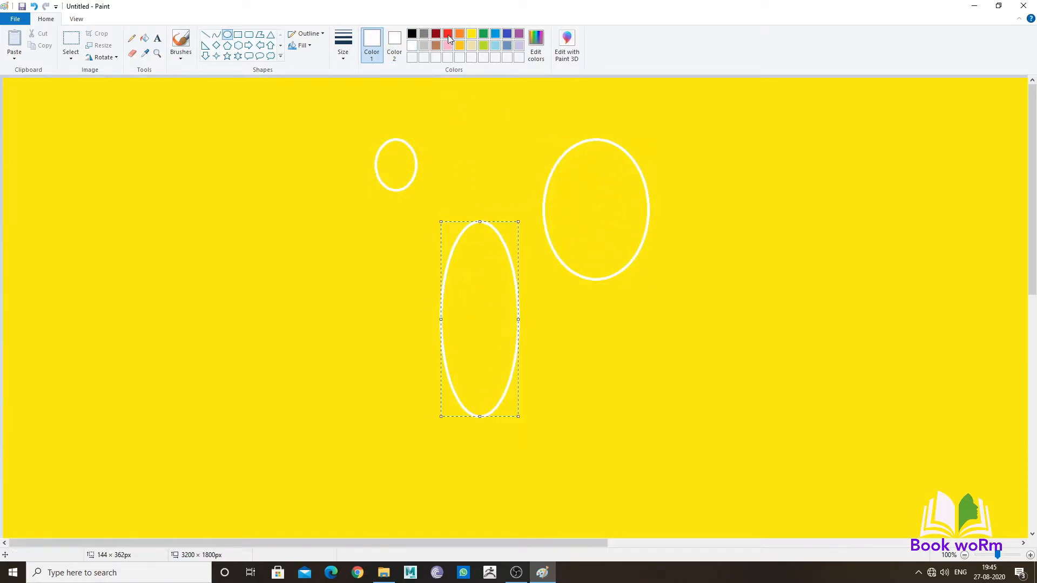
Set Color 2 to red and fill the small ellipse with white
{"action": "left_click", "coordinate": [394, 43]}
{"action": "left_click", "coordinate": [447, 34]}
{"action": "left_click", "coordinate": [399, 160]}
{"action": "left_click", "coordinate": [145, 38]}
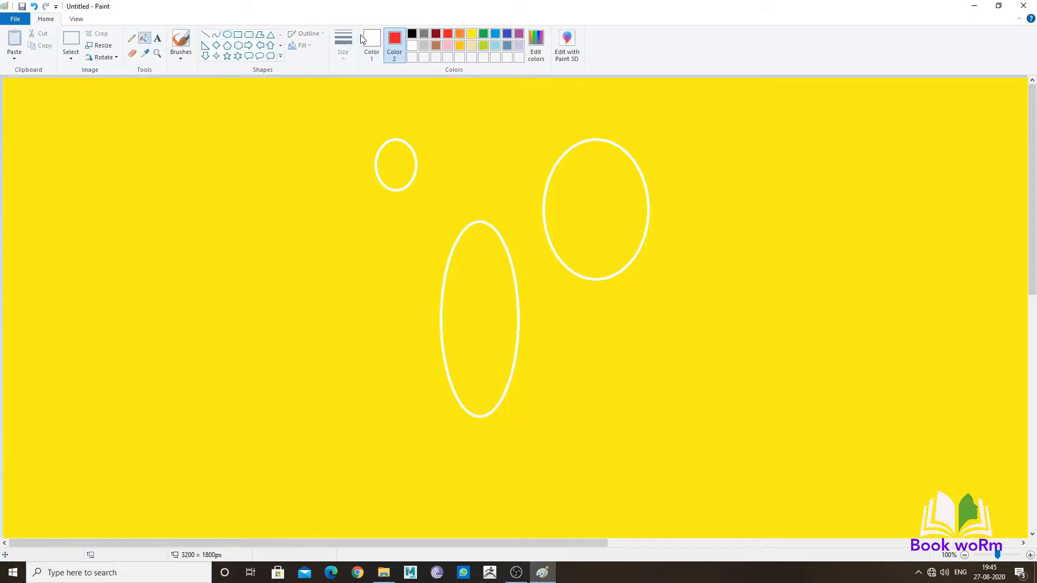
{"action": "left_click", "coordinate": [401, 158]}
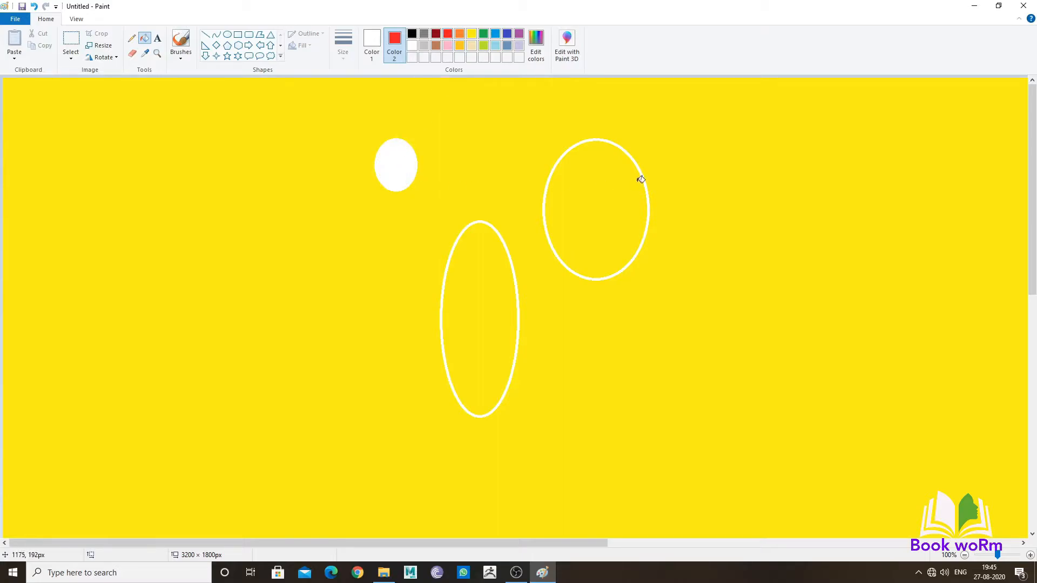
Set Color 1 to red and fill the large ellipse and the tall narrow ellipse with it
{"action": "left_click", "coordinate": [372, 42]}
{"action": "left_click", "coordinate": [449, 34]}
{"action": "left_click", "coordinate": [616, 198]}
{"action": "left_click", "coordinate": [509, 308]}
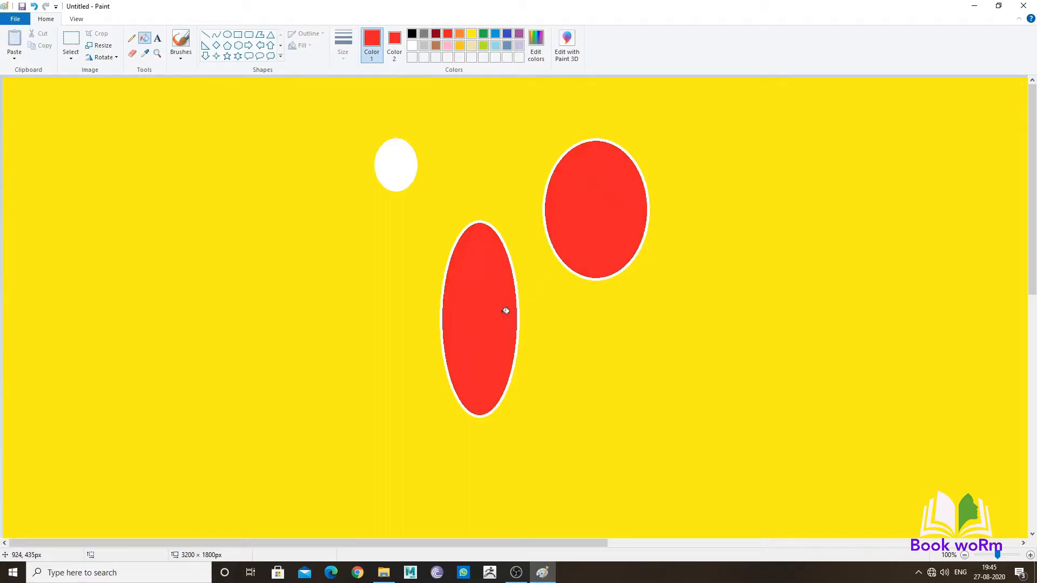
Sample the red from the large ellipse and draw a red-outlined circle of about 240 × 245 px beside it
{"action": "left_click", "coordinate": [147, 55]}
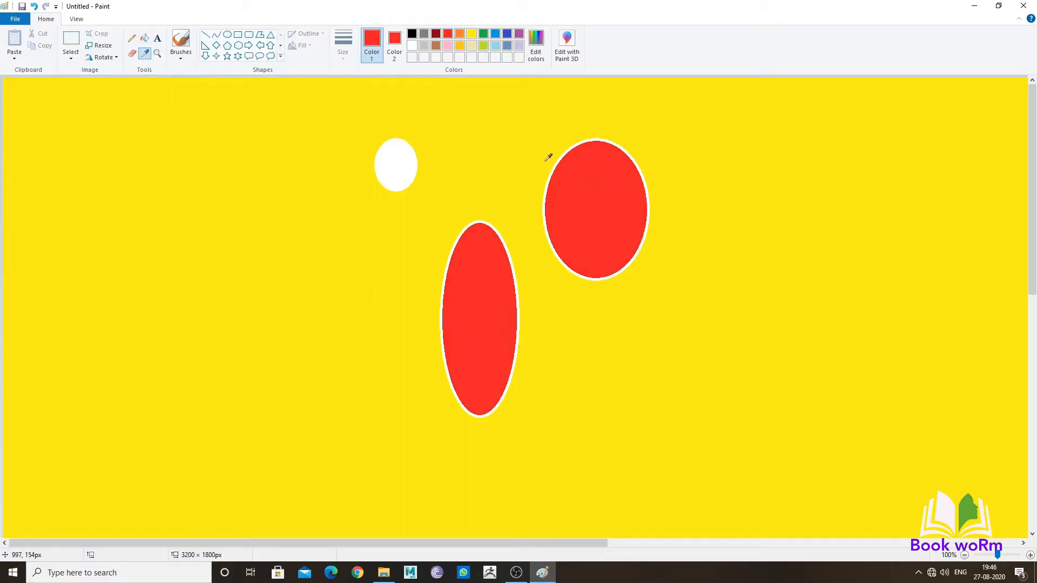
{"action": "left_click", "coordinate": [577, 164]}
{"action": "left_click", "coordinate": [227, 35]}
{"action": "left_click_drag", "start_coordinate": [729, 126], "coordinate": [858, 258]}
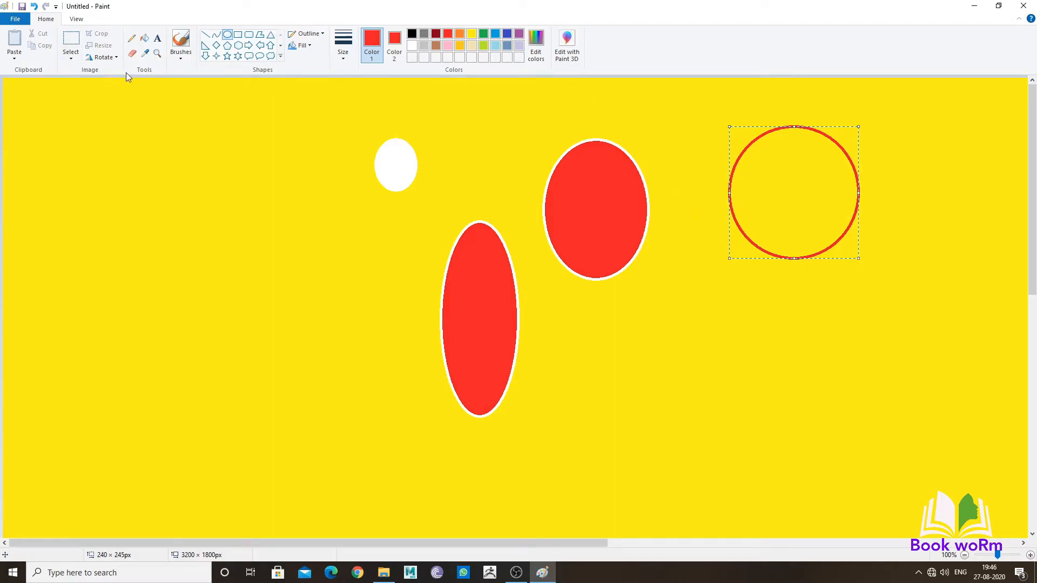
Add a text box of about 300 × 287 px beside the white ellipse, enter a name and switch the font to Brush Script MT
{"action": "left_click", "coordinate": [157, 39]}
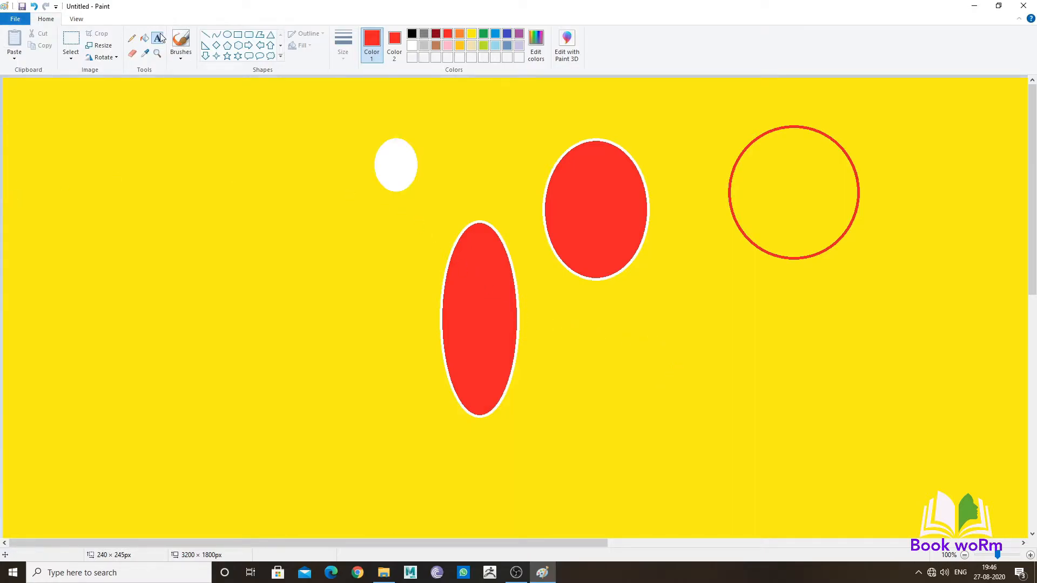
{"action": "left_click_drag", "start_coordinate": [138, 149], "coordinate": [302, 306]}
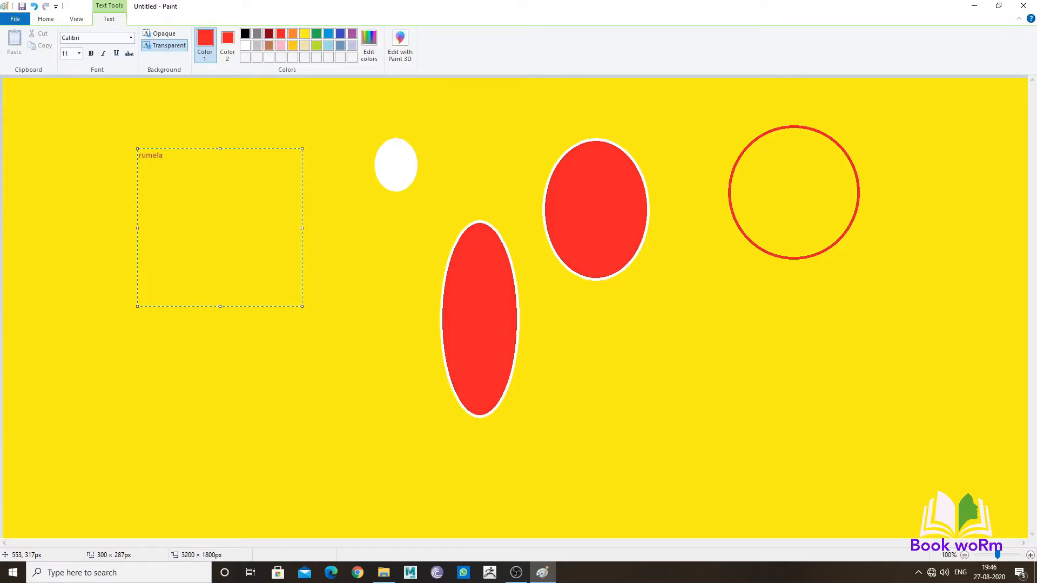
{"action": "left_click", "coordinate": [131, 38]}
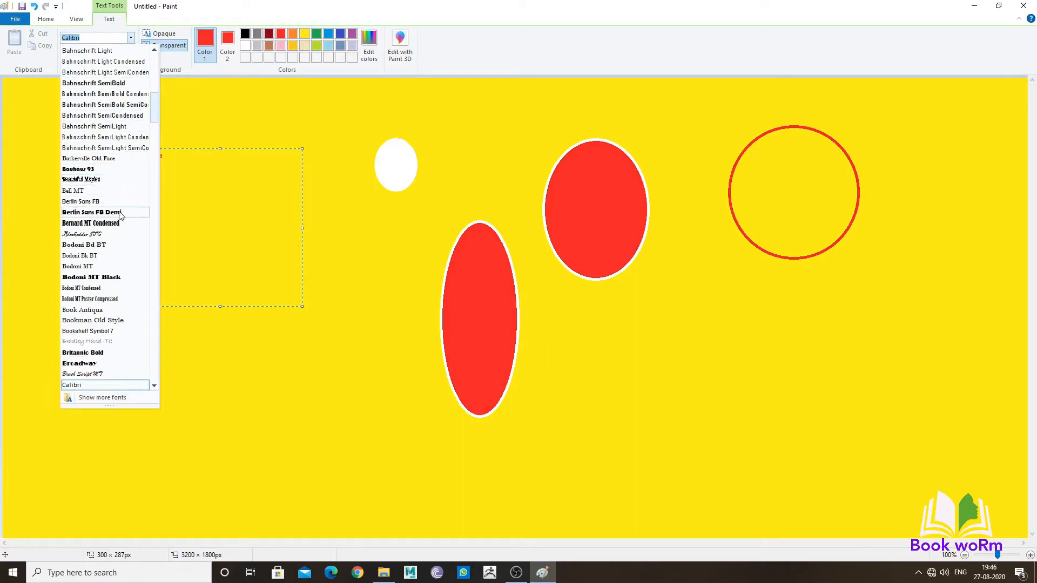
{"action": "left_click", "coordinate": [108, 374]}
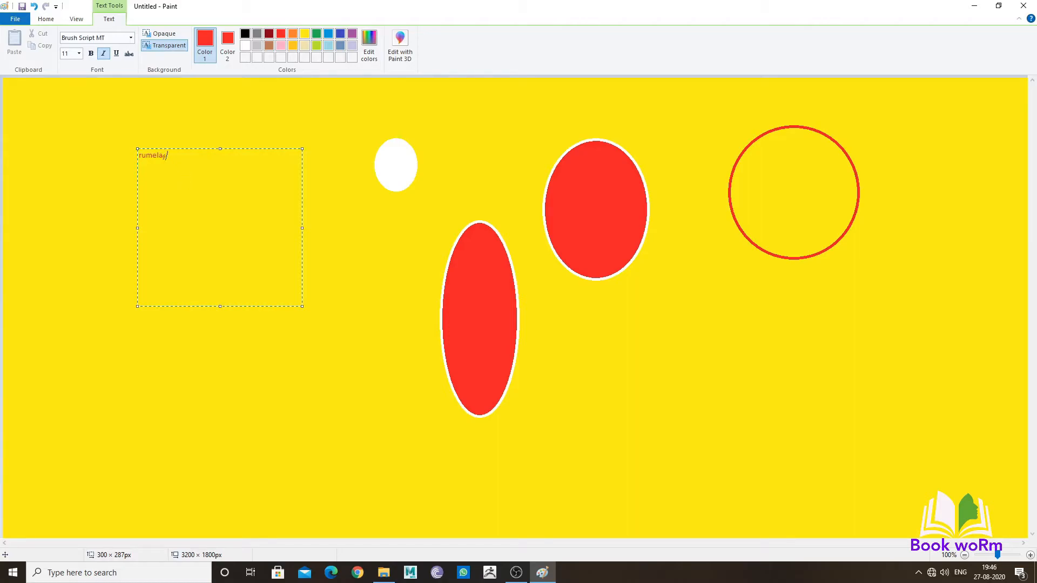
Set the font size to 36 and add "gjnnhmk" to the text
{"action": "left_click", "coordinate": [80, 54]}
{"action": "left_click", "coordinate": [69, 189]}
{"action": "type", "text": "gjnnhmk"}
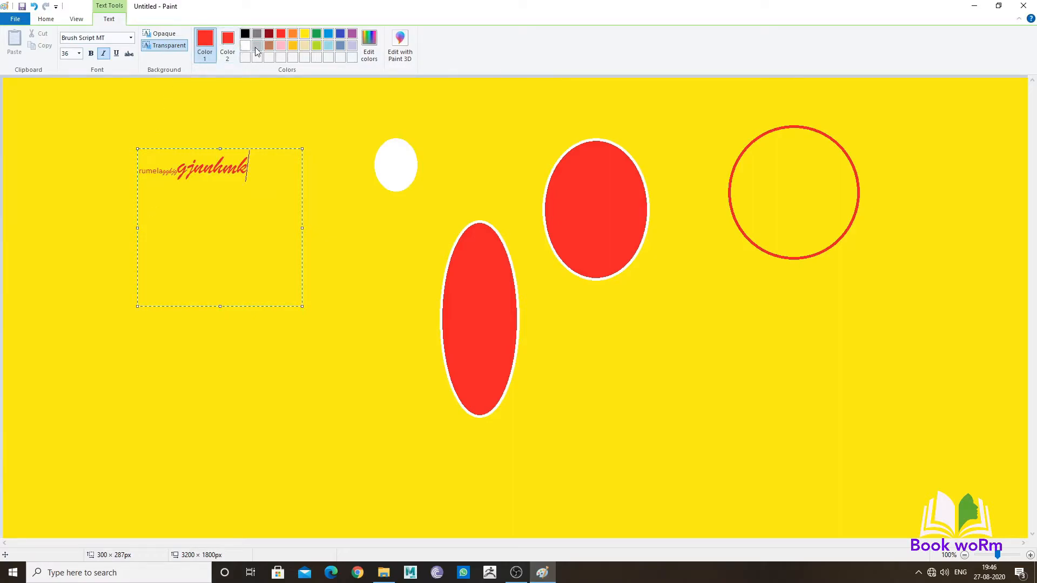
Change the text color to indigo, then add "hkgbk" and a new line reading "gg"
{"action": "left_click", "coordinate": [341, 34]}
{"action": "type", "text": "hkgbk"}
{"action": "key", "text": "Return"}
{"action": "type", "text": "gg"}
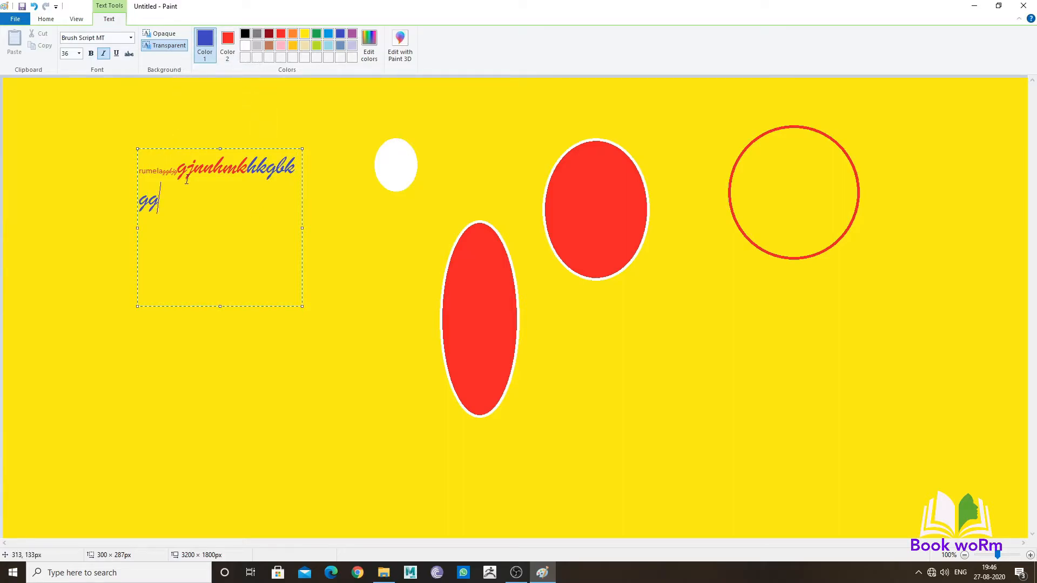
Make the text background opaque, trying white and then setting Color 2 to yellow
{"action": "left_click", "coordinate": [163, 36]}
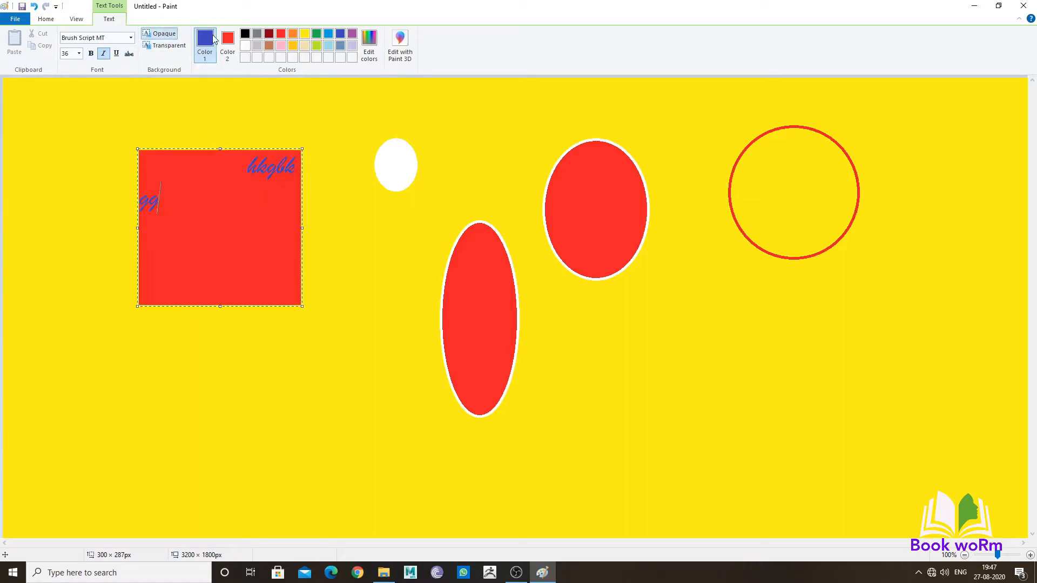
{"action": "left_click", "coordinate": [227, 43]}
{"action": "left_click", "coordinate": [246, 46]}
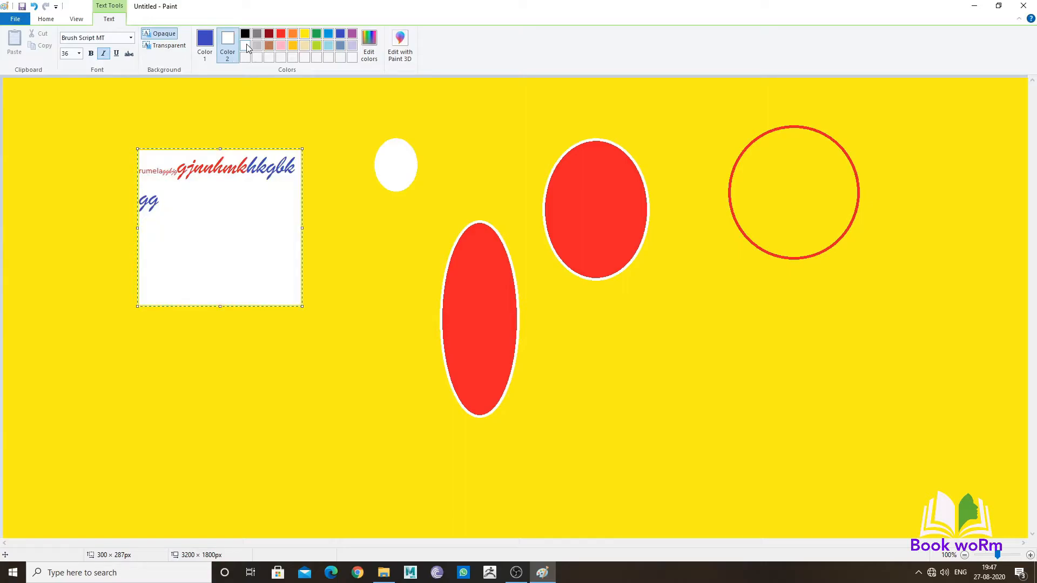
{"action": "left_click", "coordinate": [306, 34]}
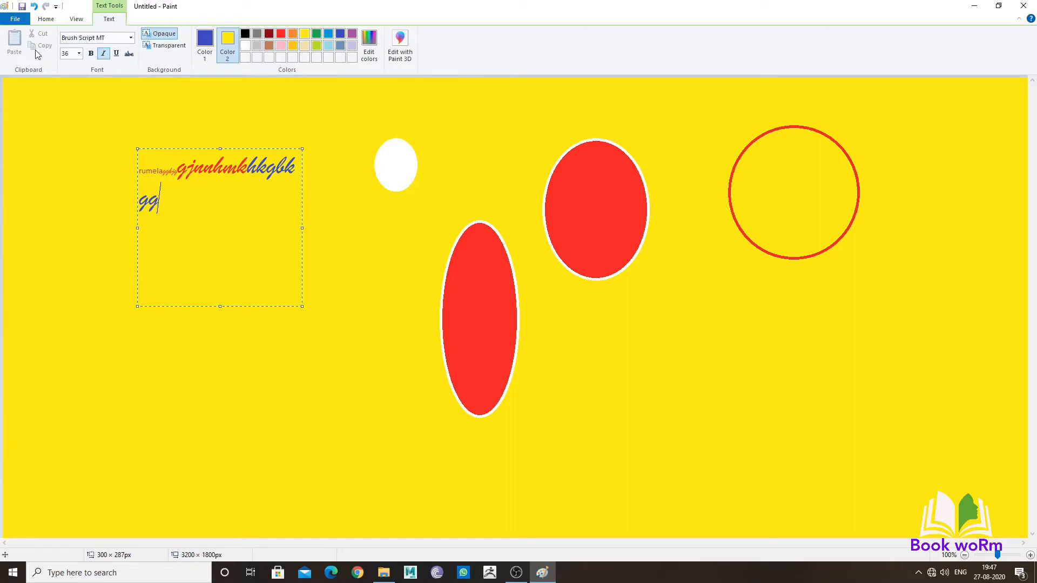
Magnify the canvas to 500% with the Magnifier and zoom back out to 50%
{"action": "left_click", "coordinate": [46, 20]}
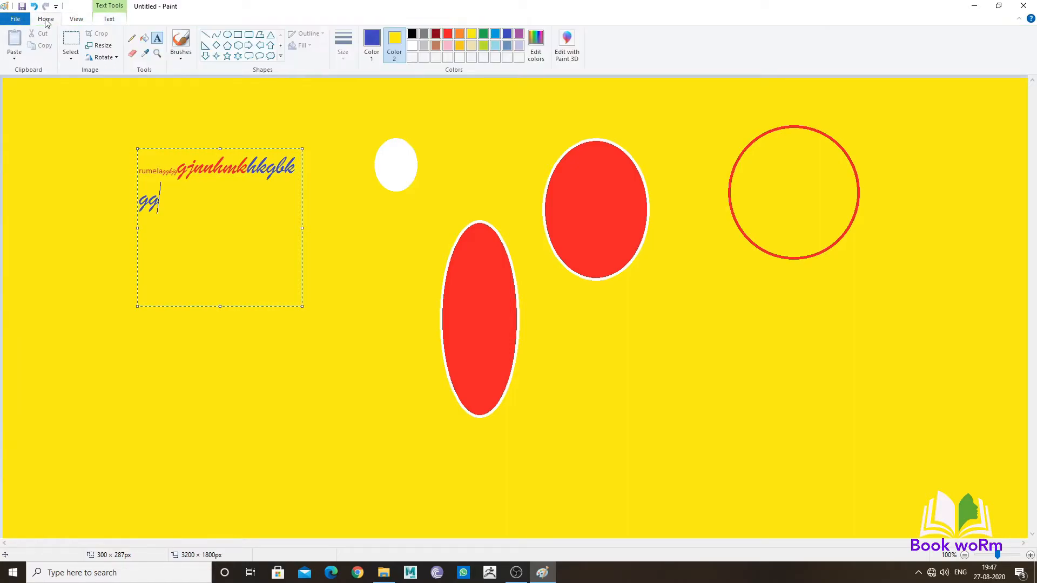
{"action": "left_click", "coordinate": [159, 56]}
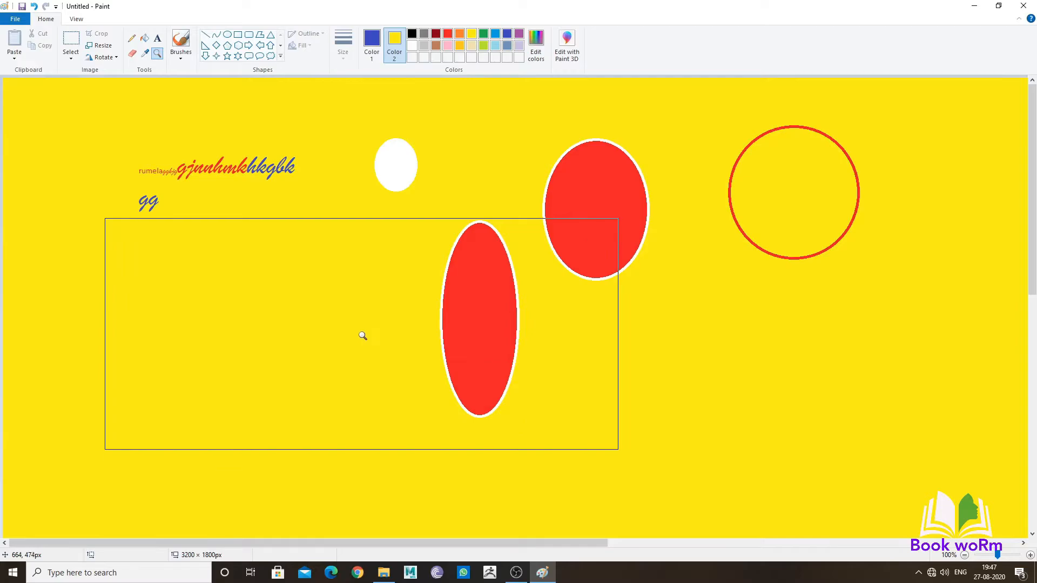
{"action": "left_click", "coordinate": [395, 318]}
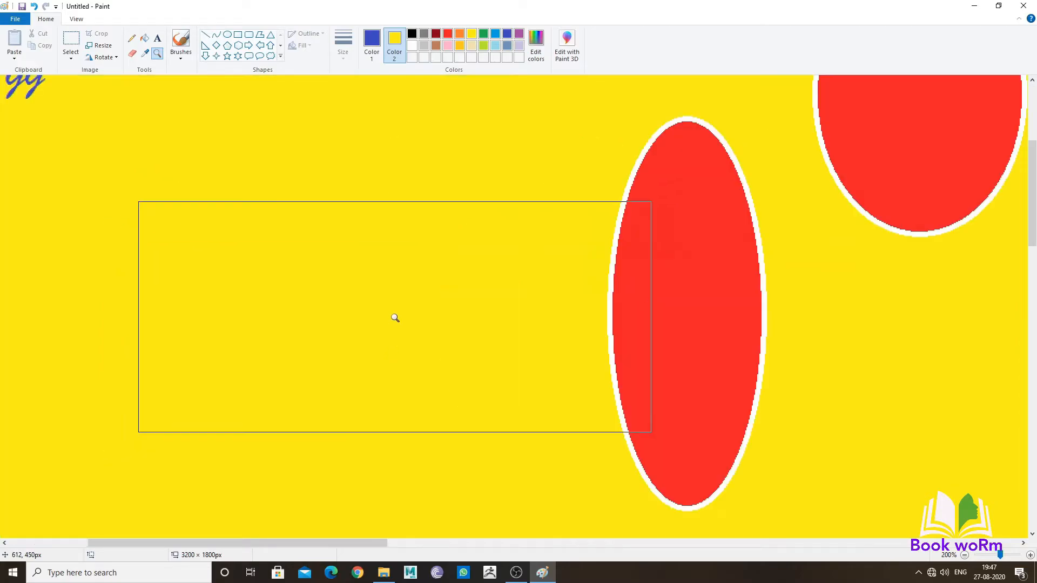
{"action": "left_click", "coordinate": [394, 318]}
{"action": "left_click", "coordinate": [395, 318]}
{"action": "left_click", "coordinate": [394, 318]}
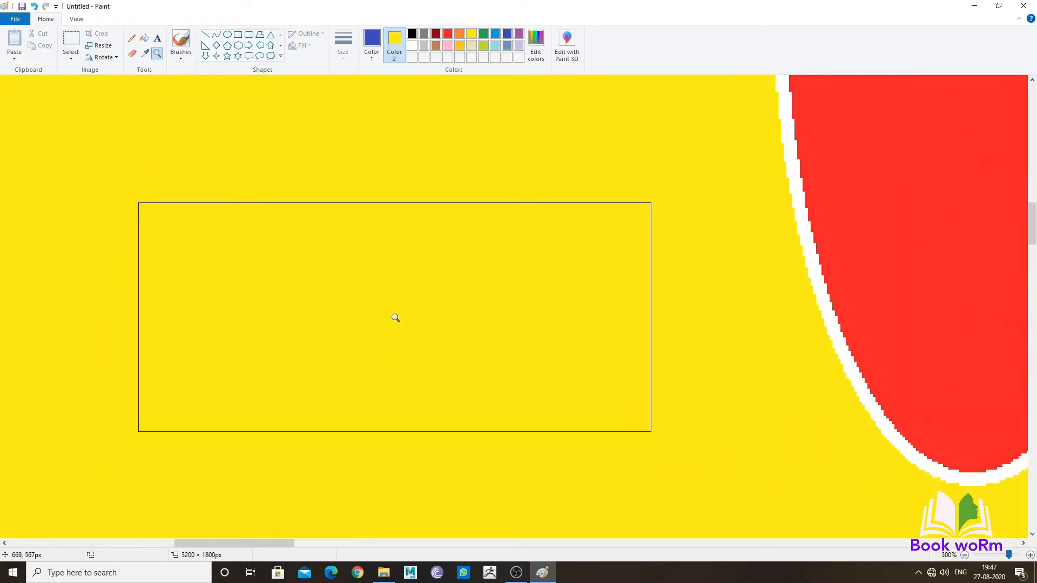
{"action": "right_click", "coordinate": [395, 330]}
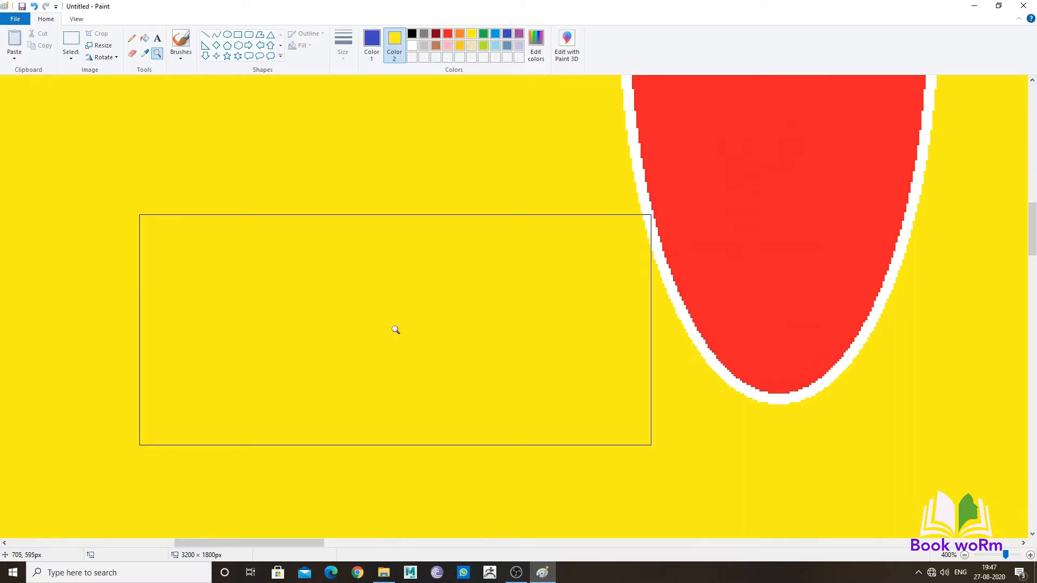
{"action": "right_click", "coordinate": [395, 330]}
{"action": "right_click", "coordinate": [395, 330]}
{"action": "right_click", "coordinate": [395, 330]}
{"action": "right_click", "coordinate": [395, 330]}
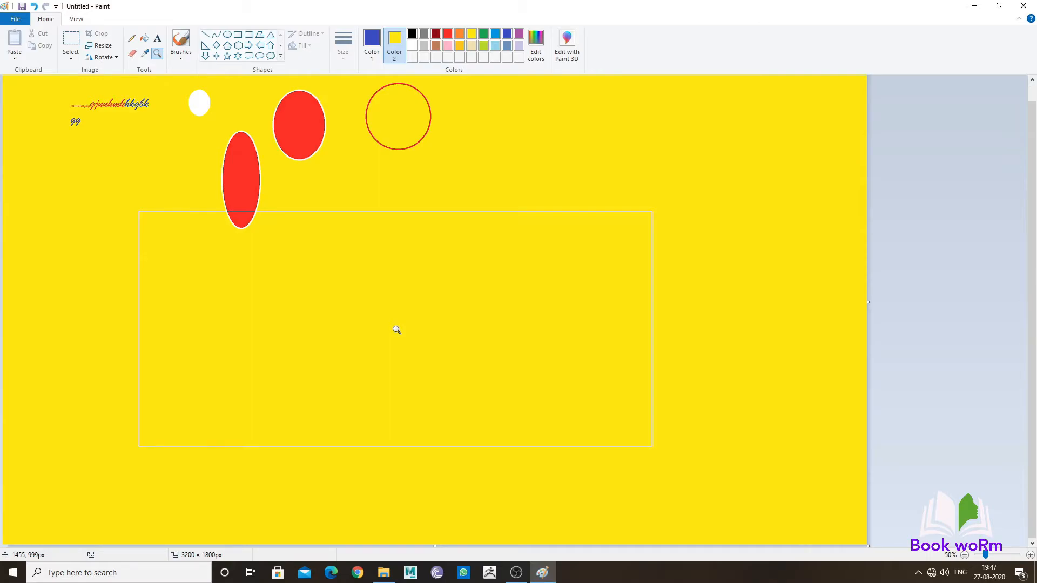
Resize the canvas to about 3786 × 1742 px
{"action": "left_click_drag", "start_coordinate": [865, 545], "coordinate": [1024, 544]}
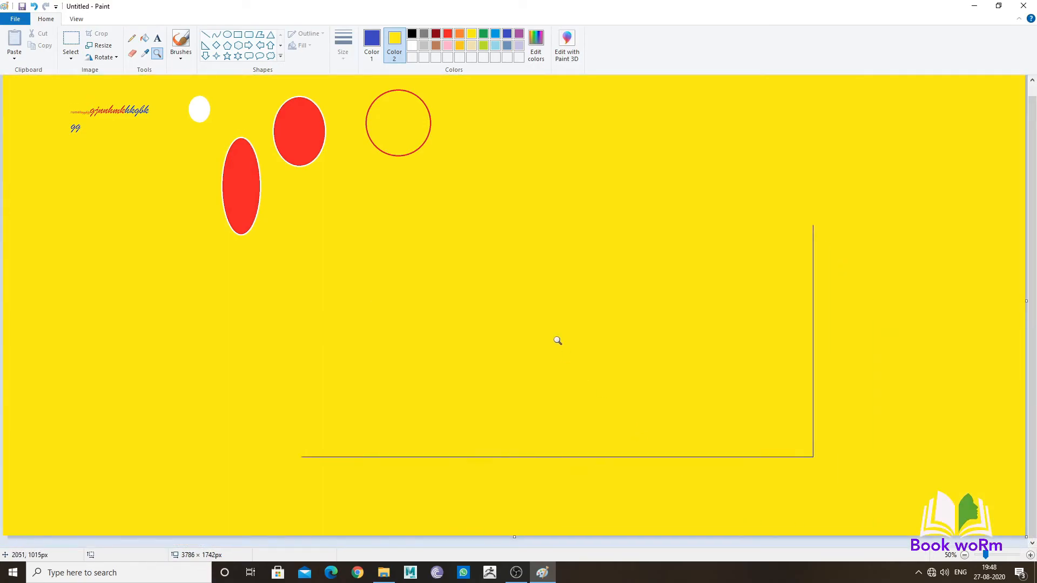
{"action": "left_click", "coordinate": [129, 55]}
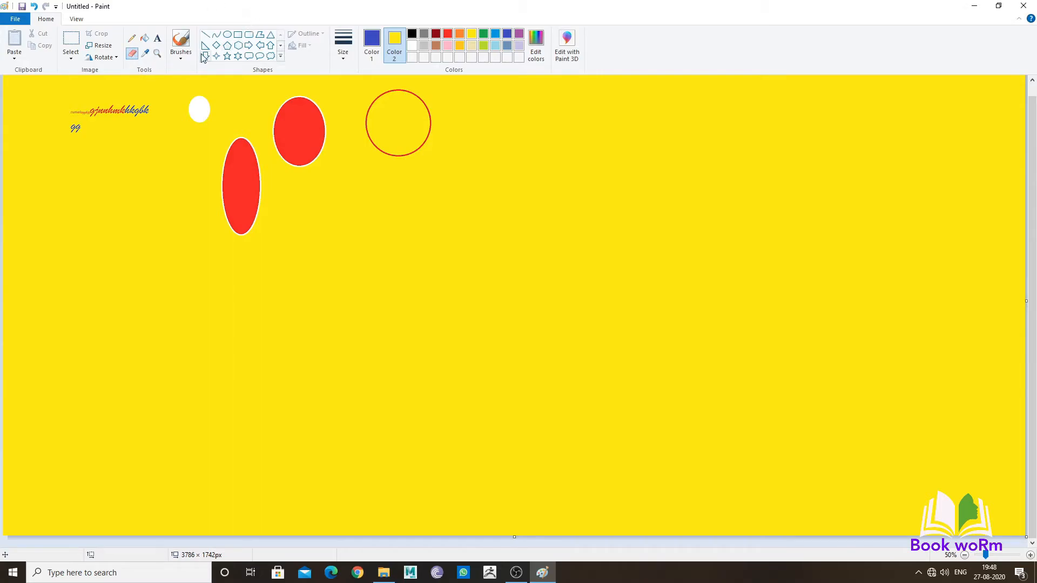
{"action": "left_click", "coordinate": [181, 60]}
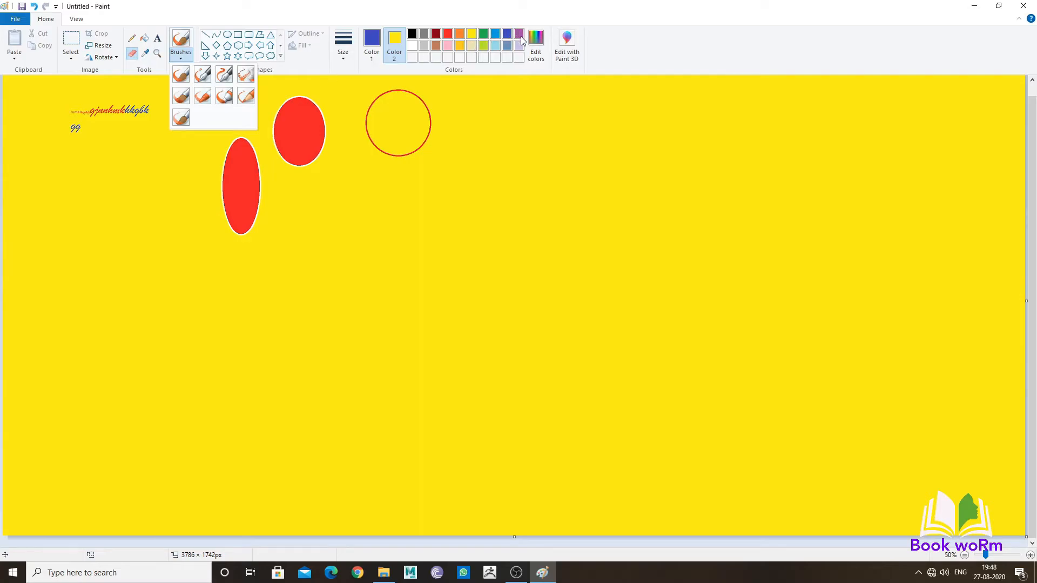
{"action": "key", "text": "Escape"}
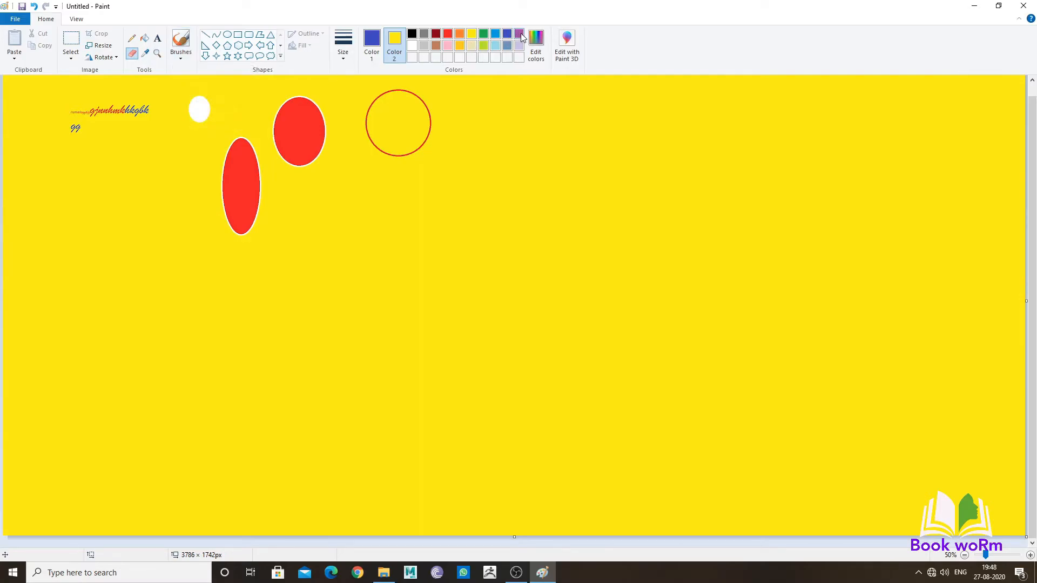
Set Color 2 to indigo and paint thin wavy strokes across the middle of the canvas with the standard Brush
{"action": "left_click", "coordinate": [507, 34]}
{"action": "left_click", "coordinate": [184, 53]}
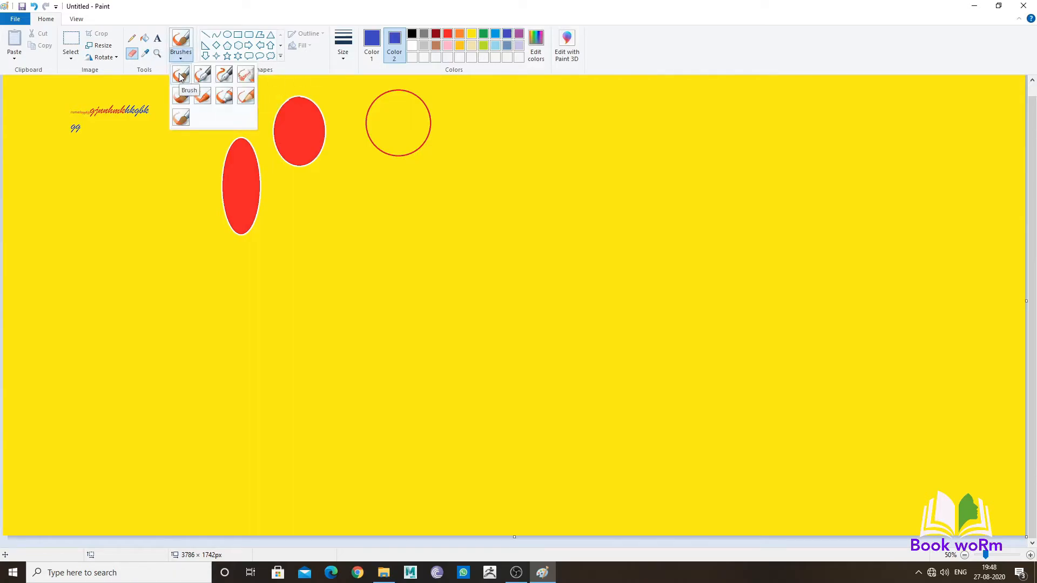
{"action": "left_click", "coordinate": [180, 73]}
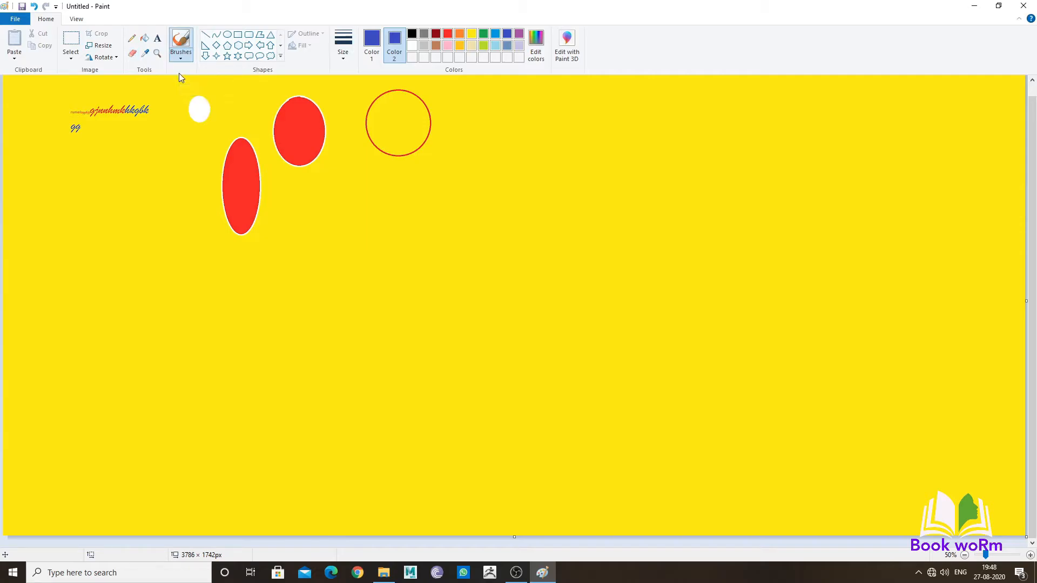
{"action": "mouse_move", "coordinate": [361, 308]}
{"action": "left_mouse_down"}
{"action": "mouse_move", "coordinate": [418, 285]}
{"action": "mouse_move", "coordinate": [436, 315]}
{"action": "mouse_move", "coordinate": [487, 282]}
{"action": "mouse_move", "coordinate": [497, 317]}
{"action": "mouse_move", "coordinate": [557, 285]}
{"action": "mouse_move", "coordinate": [583, 323]}
{"action": "mouse_move", "coordinate": [647, 289]}
{"action": "left_mouse_up"}
{"action": "mouse_move", "coordinate": [669, 336]}
{"action": "left_mouse_down"}
{"action": "mouse_move", "coordinate": [586, 281]}
{"action": "mouse_move", "coordinate": [516, 265]}
{"action": "mouse_move", "coordinate": [505, 283]}
{"action": "mouse_move", "coordinate": [582, 234]}
{"action": "mouse_move", "coordinate": [608, 267]}
{"action": "mouse_move", "coordinate": [516, 249]}
{"action": "left_mouse_up"}
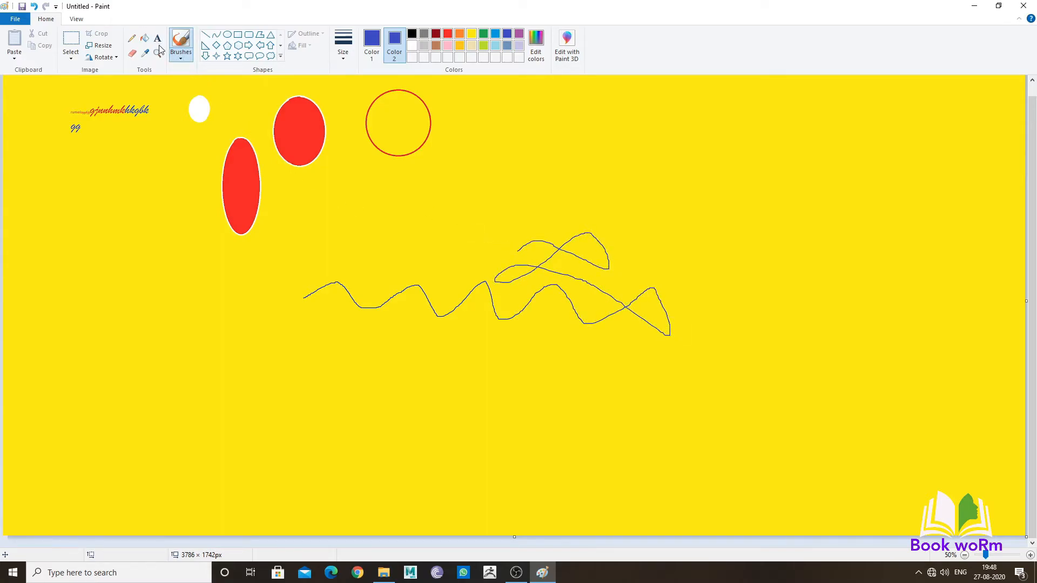
Paint a winding stroke right of centre with Calligraphy brush 1 and a descending one beside it with Calligraphy brush 2
{"action": "left_click", "coordinate": [181, 56]}
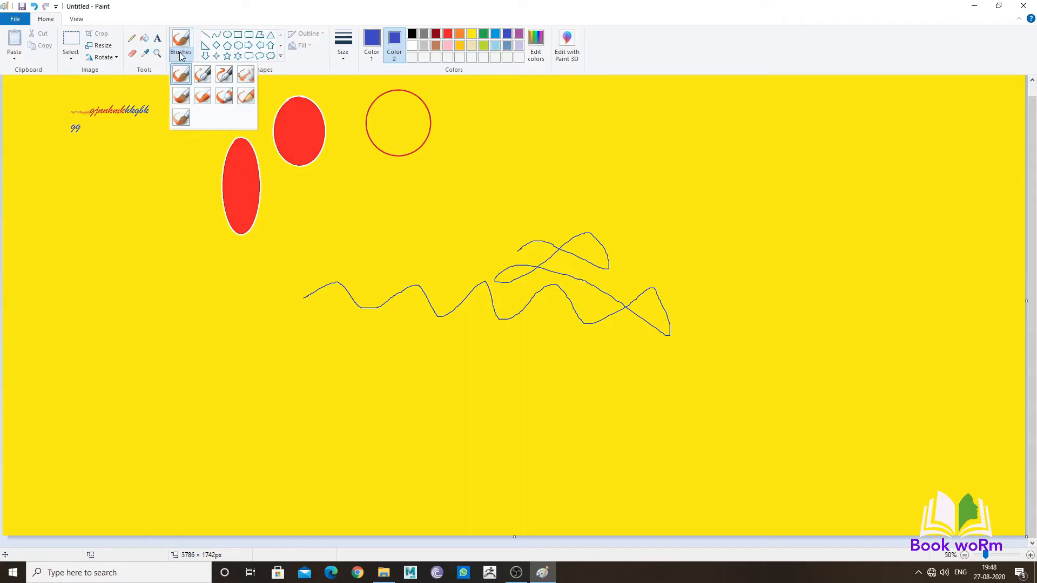
{"action": "left_click", "coordinate": [204, 76]}
{"action": "left_click_drag", "start_coordinate": [648, 144], "coordinate": [731, 156]}
{"action": "mouse_move", "coordinate": [682, 195]}
{"action": "left_mouse_down"}
{"action": "mouse_move", "coordinate": [715, 207]}
{"action": "mouse_move", "coordinate": [730, 194]}
{"action": "mouse_move", "coordinate": [731, 248]}
{"action": "mouse_move", "coordinate": [766, 228]}
{"action": "mouse_move", "coordinate": [769, 278]}
{"action": "mouse_move", "coordinate": [797, 274]}
{"action": "mouse_move", "coordinate": [786, 311]}
{"action": "mouse_move", "coordinate": [749, 310]}
{"action": "left_mouse_up"}
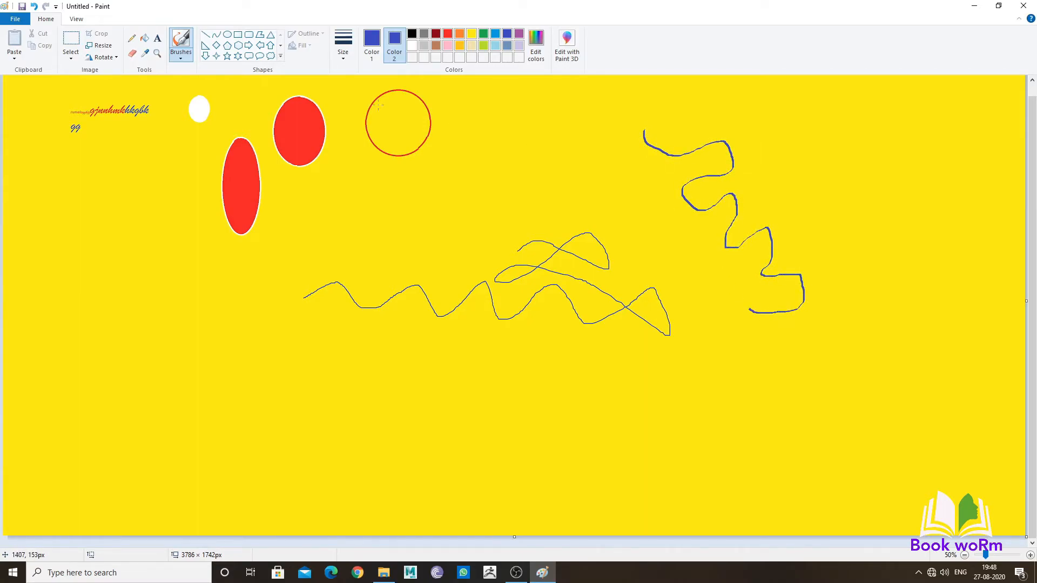
{"action": "left_click", "coordinate": [185, 60]}
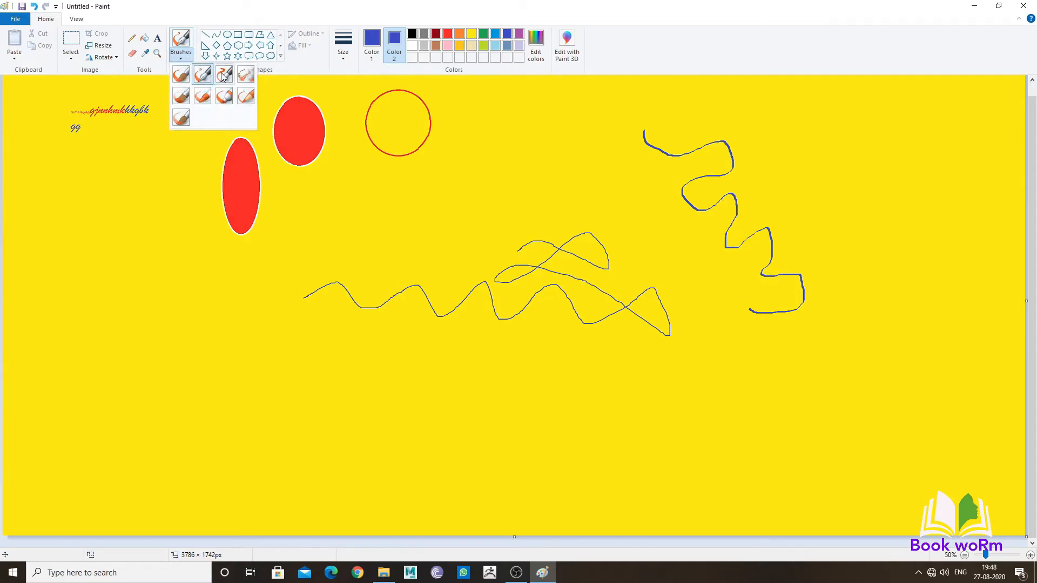
{"action": "left_click", "coordinate": [222, 76]}
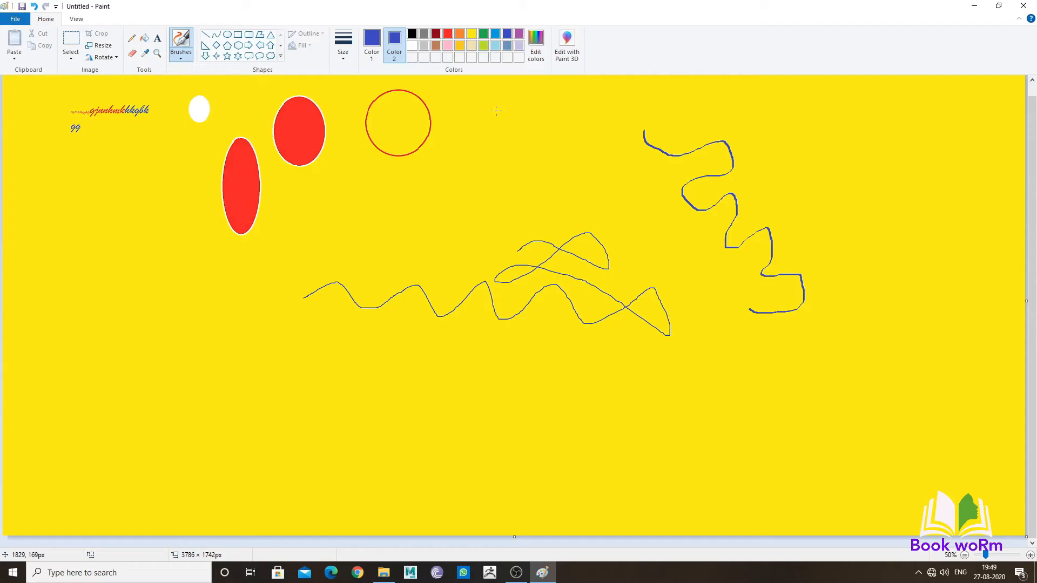
{"action": "mouse_move", "coordinate": [521, 138]}
{"action": "left_mouse_down"}
{"action": "mouse_move", "coordinate": [561, 112]}
{"action": "mouse_move", "coordinate": [583, 167]}
{"action": "left_mouse_up"}
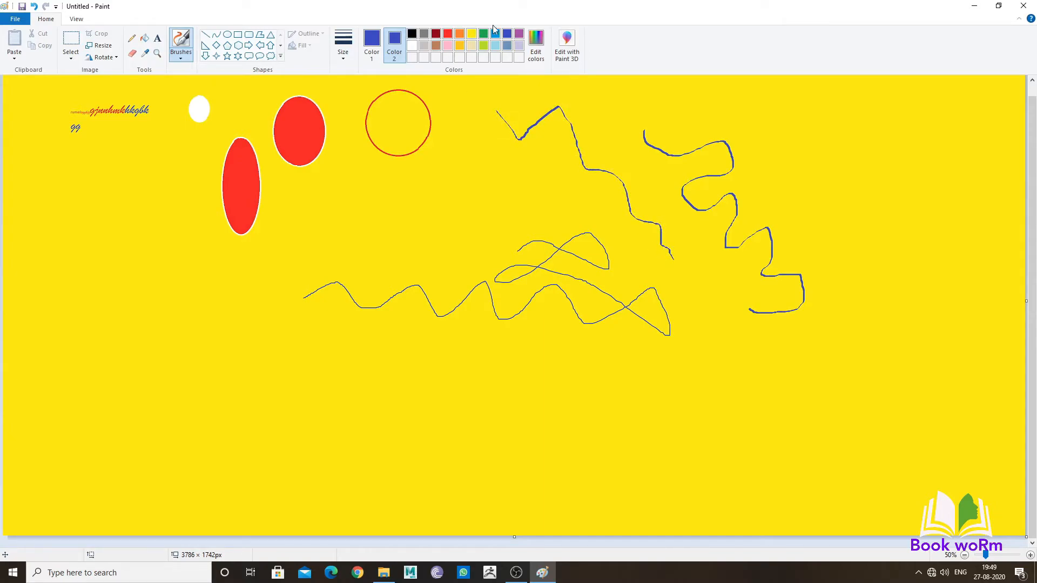
Set Color 2 to purple and spray a wavy Airbrush stroke below the tall red ellipse
{"action": "left_click", "coordinate": [518, 36]}
{"action": "left_click", "coordinate": [181, 54]}
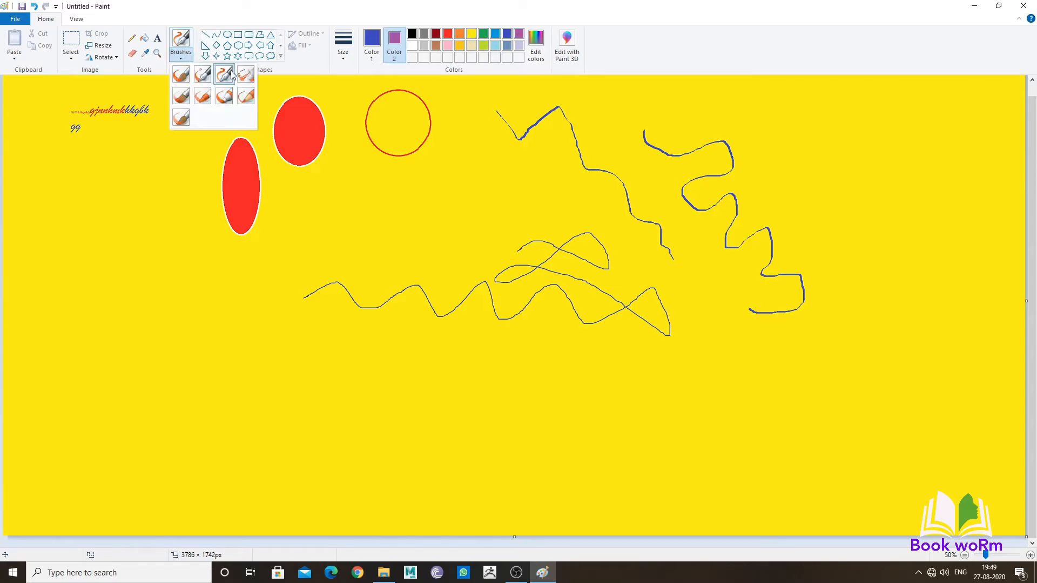
{"action": "left_click", "coordinate": [252, 78]}
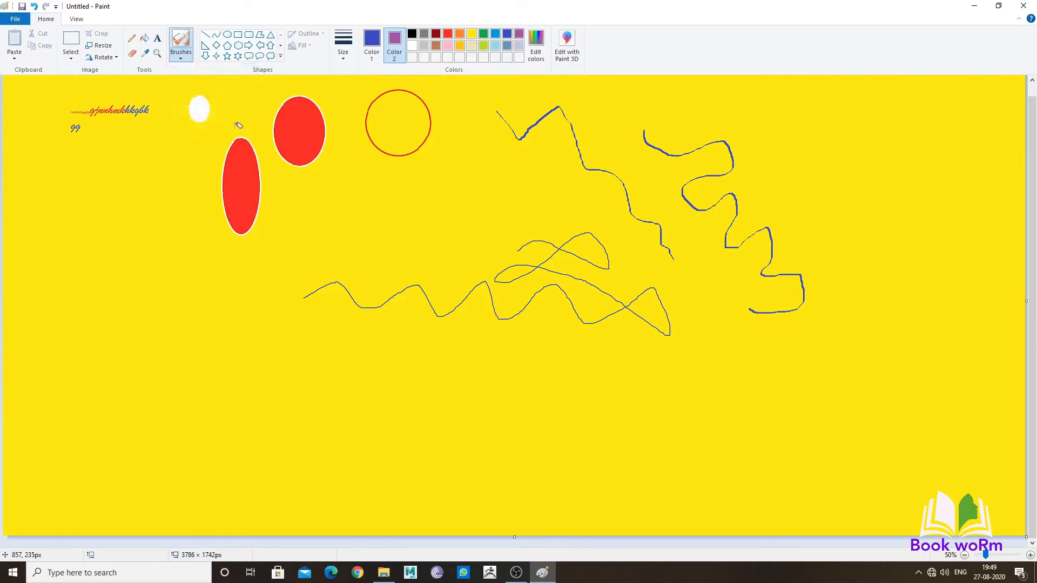
{"action": "mouse_move", "coordinate": [138, 227]}
{"action": "left_mouse_down"}
{"action": "mouse_move", "coordinate": [167, 272]}
{"action": "mouse_move", "coordinate": [179, 246]}
{"action": "mouse_move", "coordinate": [204, 263]}
{"action": "mouse_move", "coordinate": [240, 249]}
{"action": "mouse_move", "coordinate": [234, 278]}
{"action": "mouse_move", "coordinate": [206, 294]}
{"action": "mouse_move", "coordinate": [239, 293]}
{"action": "mouse_move", "coordinate": [244, 316]}
{"action": "mouse_move", "coordinate": [271, 316]}
{"action": "mouse_move", "coordinate": [275, 330]}
{"action": "mouse_move", "coordinate": [335, 360]}
{"action": "left_mouse_up"}
Paint one looping stroke and three simple strokes across the lower middle of the canvas with the Oil brush
{"action": "left_click", "coordinate": [180, 54]}
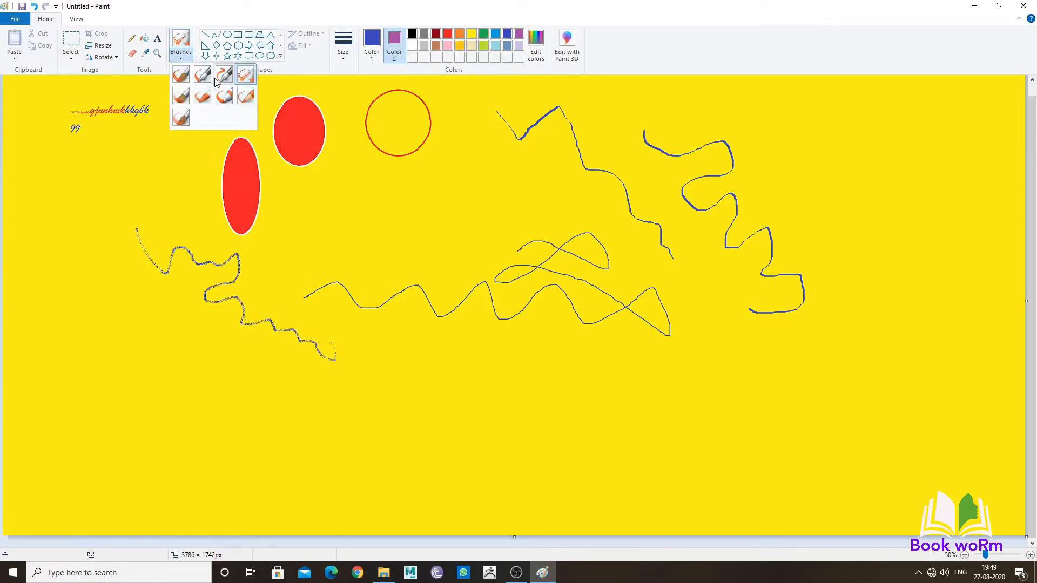
{"action": "left_click", "coordinate": [178, 98]}
{"action": "mouse_move", "coordinate": [386, 342]}
{"action": "left_mouse_down"}
{"action": "mouse_move", "coordinate": [455, 372]}
{"action": "mouse_move", "coordinate": [387, 396]}
{"action": "mouse_move", "coordinate": [416, 417]}
{"action": "mouse_move", "coordinate": [502, 393]}
{"action": "left_mouse_up"}
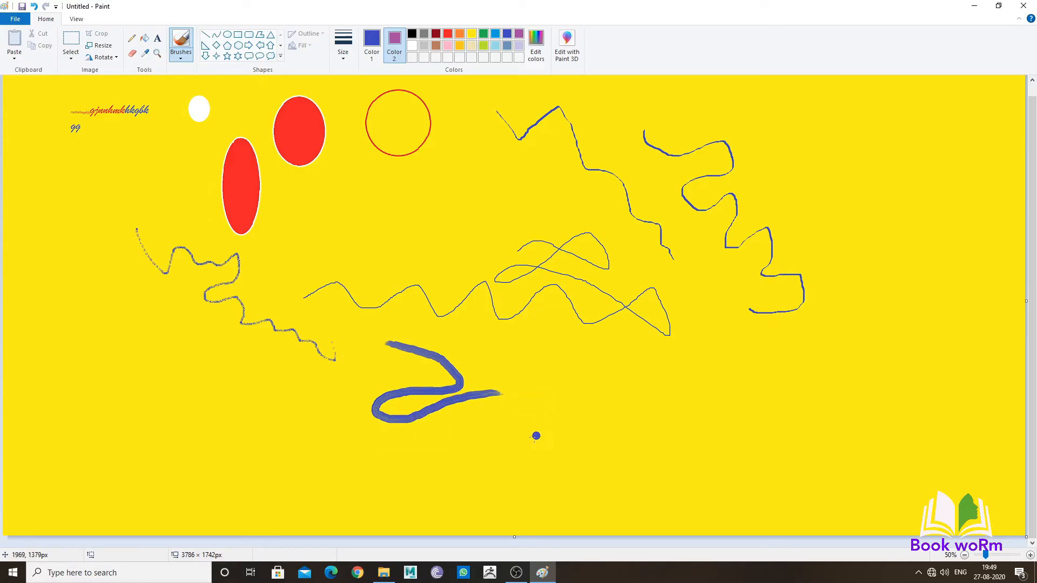
{"action": "mouse_move", "coordinate": [486, 349]}
{"action": "left_mouse_down"}
{"action": "mouse_move", "coordinate": [572, 395]}
{"action": "mouse_move", "coordinate": [640, 400]}
{"action": "left_mouse_up"}
{"action": "left_click_drag", "start_coordinate": [590, 359], "coordinate": [777, 359]}
{"action": "mouse_move", "coordinate": [746, 399]}
{"action": "left_mouse_down"}
{"action": "mouse_move", "coordinate": [579, 468]}
{"action": "mouse_move", "coordinate": [512, 456]}
{"action": "left_mouse_up"}
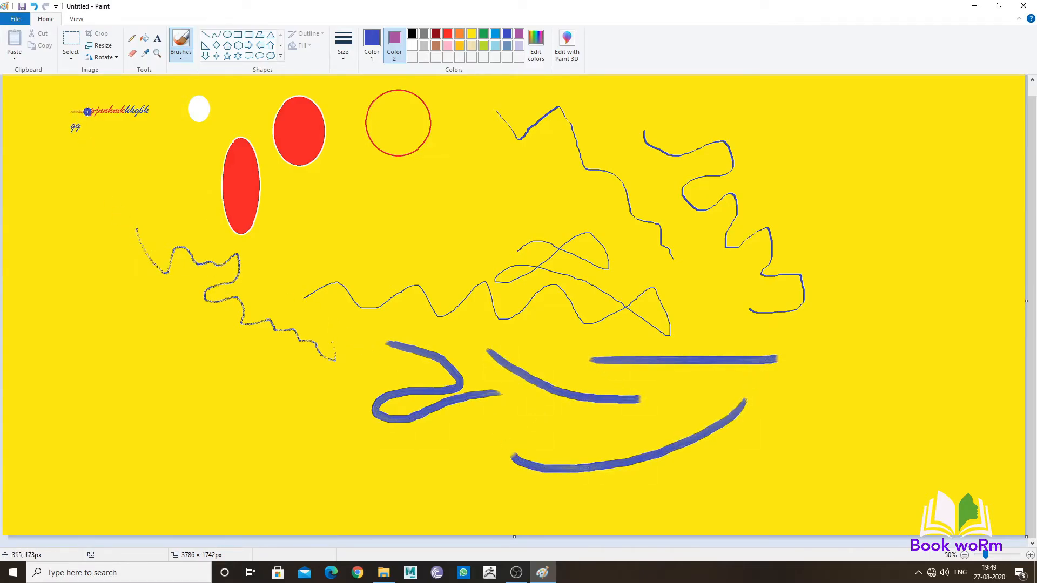
Draw a long jagged stroke around the left part of the canvas with the Crayon brush
{"action": "left_click", "coordinate": [180, 56]}
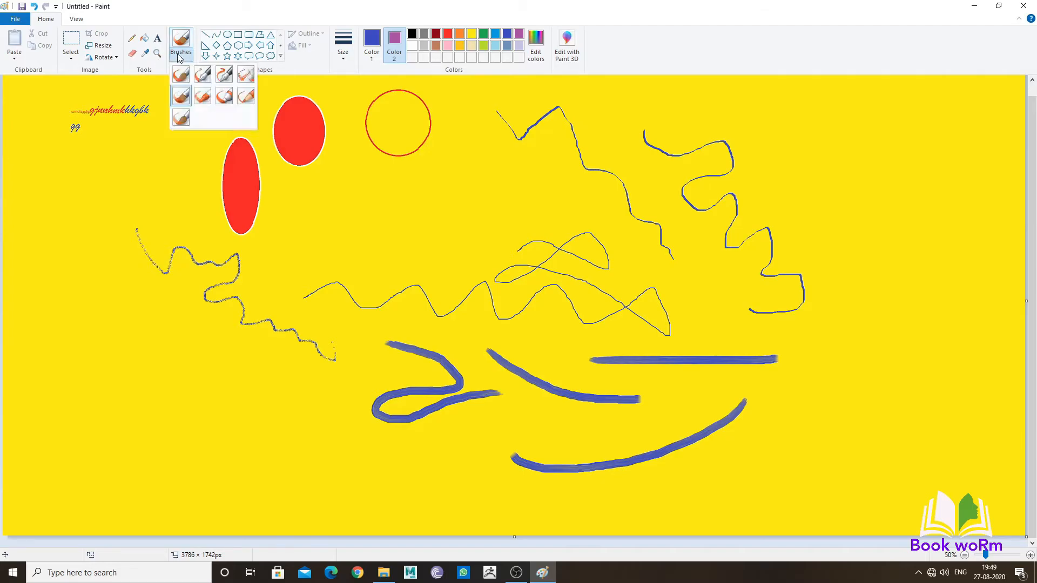
{"action": "left_click", "coordinate": [202, 96]}
{"action": "mouse_move", "coordinate": [115, 214]}
{"action": "left_mouse_down"}
{"action": "mouse_move", "coordinate": [142, 321]}
{"action": "mouse_move", "coordinate": [174, 362]}
{"action": "mouse_move", "coordinate": [123, 368]}
{"action": "mouse_move", "coordinate": [92, 346]}
{"action": "mouse_move", "coordinate": [71, 312]}
{"action": "mouse_move", "coordinate": [69, 184]}
{"action": "mouse_move", "coordinate": [97, 195]}
{"action": "mouse_move", "coordinate": [177, 193]}
{"action": "mouse_move", "coordinate": [170, 212]}
{"action": "mouse_move", "coordinate": [188, 239]}
{"action": "mouse_move", "coordinate": [279, 262]}
{"action": "mouse_move", "coordinate": [423, 212]}
{"action": "mouse_move", "coordinate": [453, 222]}
{"action": "left_mouse_up"}
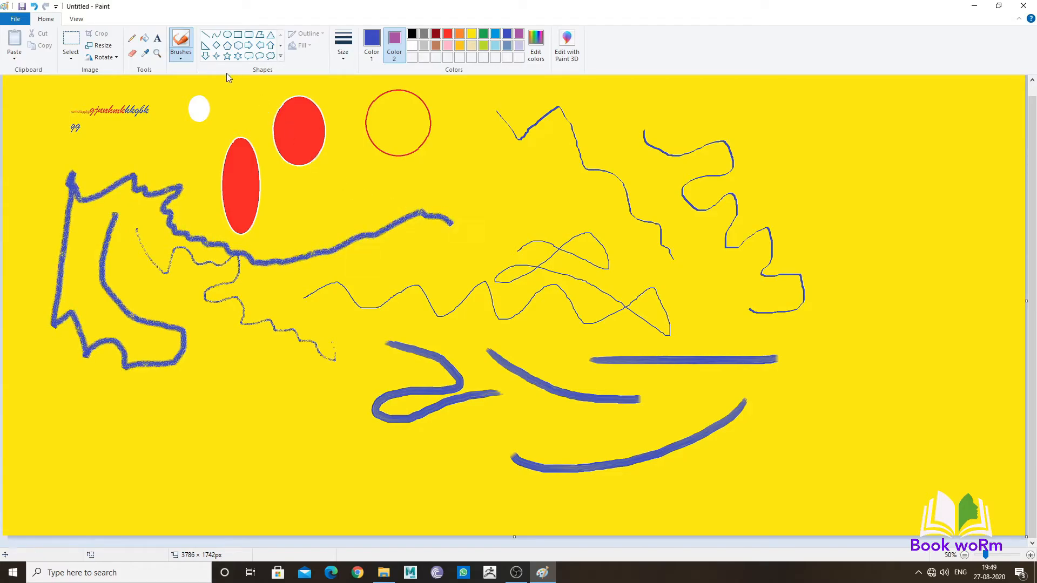
Set Color 2 to red and draw overlapping strokes along the right side of the canvas with the Marker brush
{"action": "left_click", "coordinate": [181, 57]}
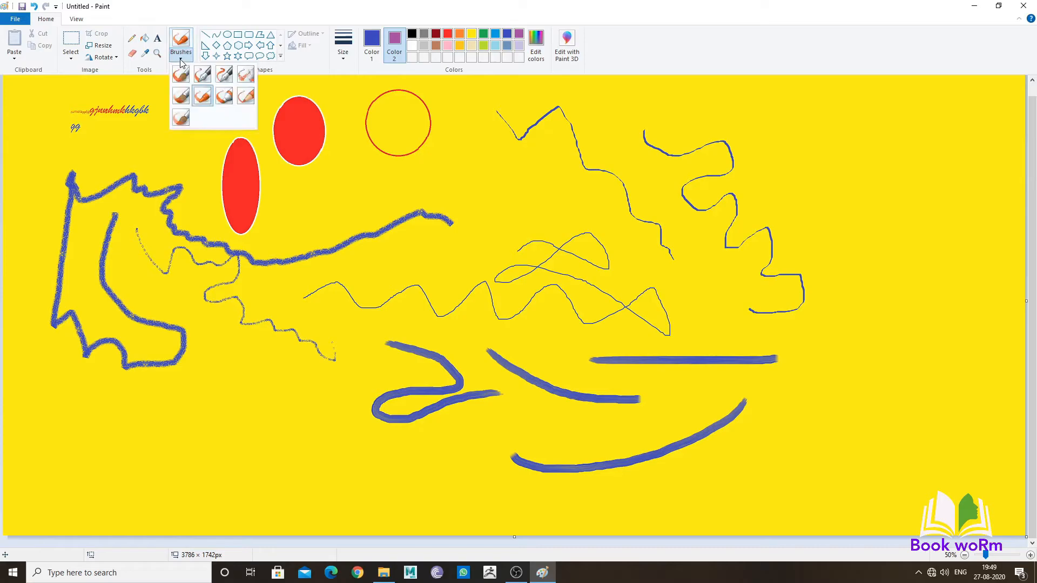
{"action": "left_click", "coordinate": [224, 96]}
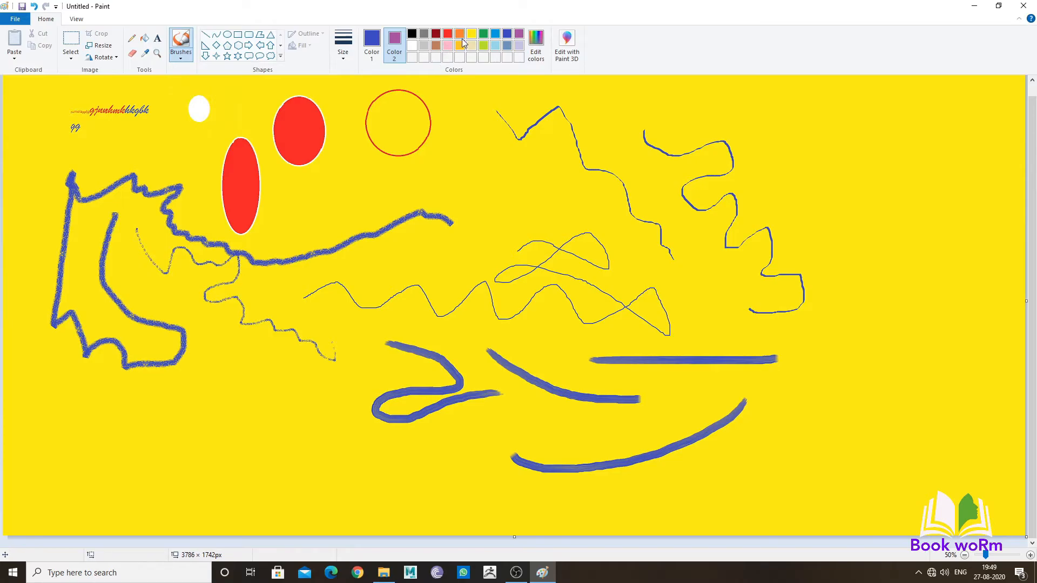
{"action": "right_click", "coordinate": [451, 40]}
{"action": "mouse_move", "coordinate": [708, 111]}
{"action": "left_mouse_down"}
{"action": "mouse_move", "coordinate": [750, 134]}
{"action": "mouse_move", "coordinate": [812, 133]}
{"action": "mouse_move", "coordinate": [822, 164]}
{"action": "left_mouse_up"}
{"action": "left_click_drag", "start_coordinate": [887, 118], "coordinate": [862, 137]}
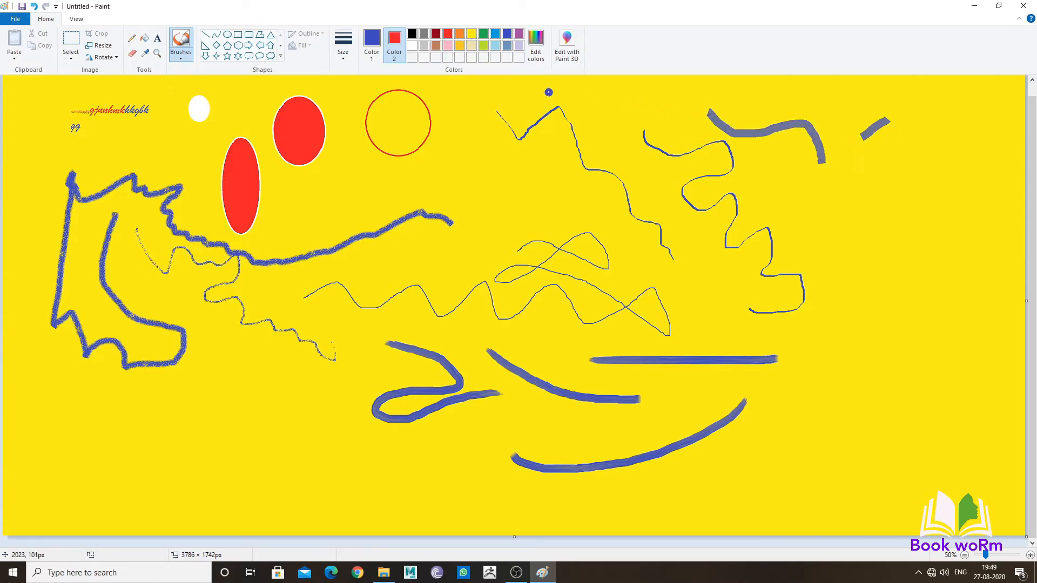
{"action": "mouse_move", "coordinate": [930, 167]}
{"action": "left_mouse_down"}
{"action": "mouse_move", "coordinate": [804, 236]}
{"action": "mouse_move", "coordinate": [933, 224]}
{"action": "mouse_move", "coordinate": [944, 263]}
{"action": "mouse_move", "coordinate": [856, 306]}
{"action": "mouse_move", "coordinate": [956, 375]}
{"action": "mouse_move", "coordinate": [856, 367]}
{"action": "mouse_move", "coordinate": [815, 415]}
{"action": "mouse_move", "coordinate": [910, 425]}
{"action": "mouse_move", "coordinate": [874, 458]}
{"action": "mouse_move", "coordinate": [816, 361]}
{"action": "mouse_move", "coordinate": [812, 212]}
{"action": "mouse_move", "coordinate": [825, 325]}
{"action": "mouse_move", "coordinate": [848, 350]}
{"action": "mouse_move", "coordinate": [880, 242]}
{"action": "mouse_move", "coordinate": [903, 309]}
{"action": "left_mouse_up"}
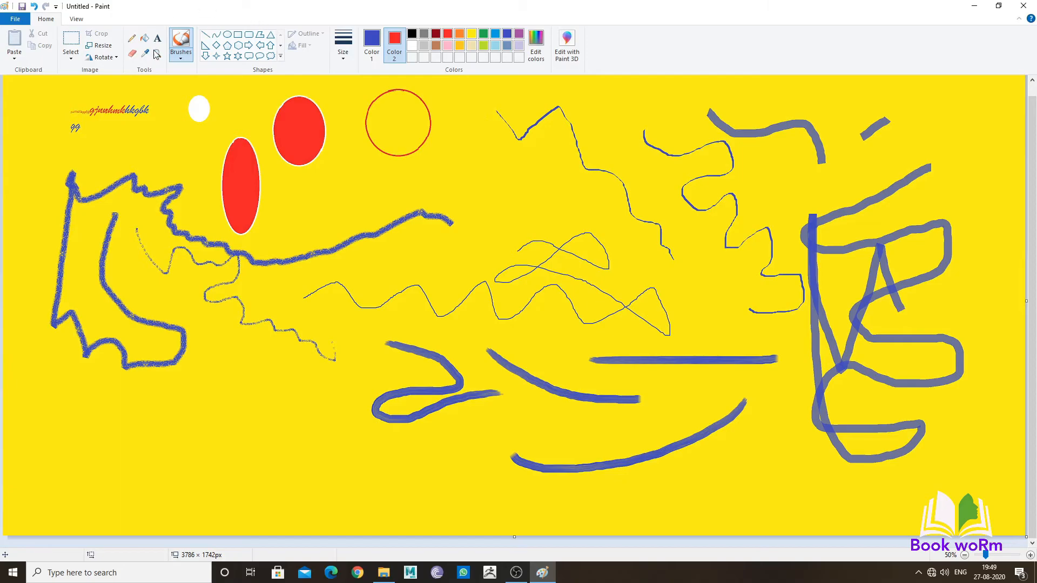
Draw thin irregular strokes along the bottom of the canvas with the Natural pencil brush
{"action": "left_click", "coordinate": [189, 54]}
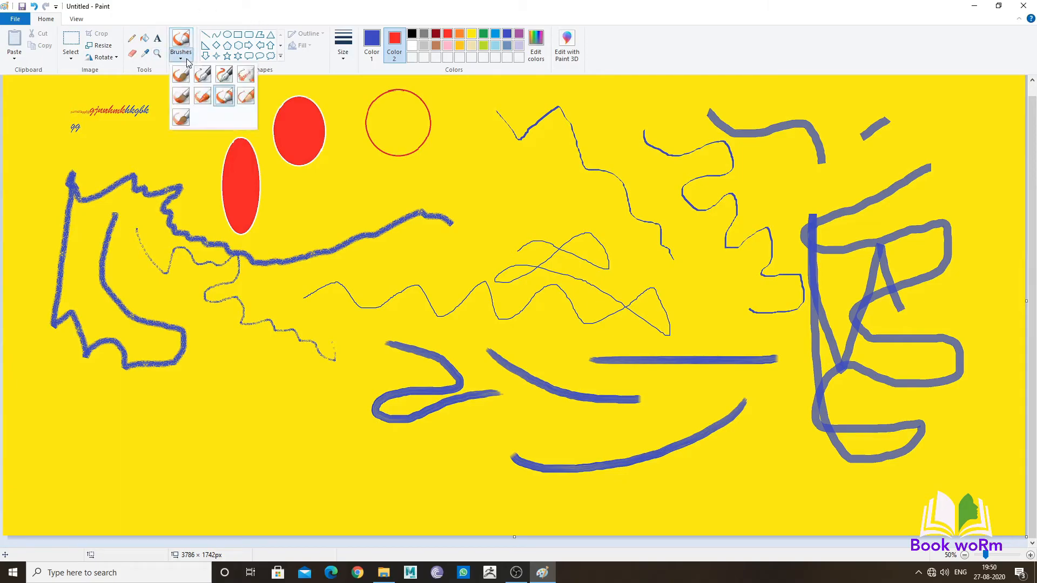
{"action": "left_click", "coordinate": [246, 96]}
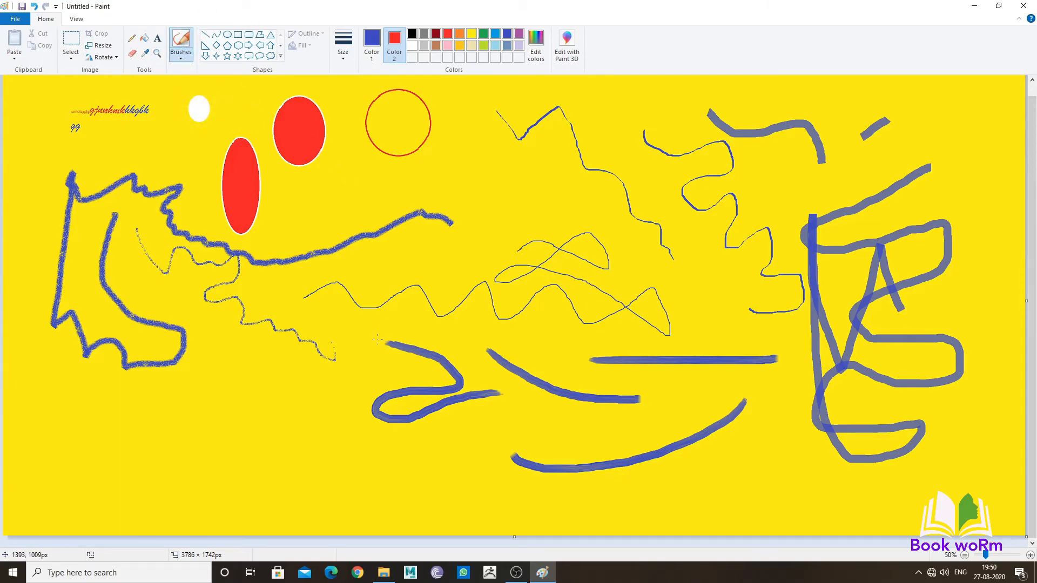
{"action": "mouse_move", "coordinate": [283, 391]}
{"action": "left_mouse_down"}
{"action": "mouse_move", "coordinate": [303, 461]}
{"action": "mouse_move", "coordinate": [348, 449]}
{"action": "mouse_move", "coordinate": [352, 484]}
{"action": "mouse_move", "coordinate": [270, 464]}
{"action": "mouse_move", "coordinate": [320, 506]}
{"action": "mouse_move", "coordinate": [374, 489]}
{"action": "mouse_move", "coordinate": [414, 453]}
{"action": "mouse_move", "coordinate": [432, 485]}
{"action": "left_mouse_up"}
{"action": "left_click_drag", "start_coordinate": [589, 508], "coordinate": [659, 505]}
Paint several strokes in the lower-left area of the canvas with the Watercolor brush
{"action": "left_click", "coordinate": [181, 53]}
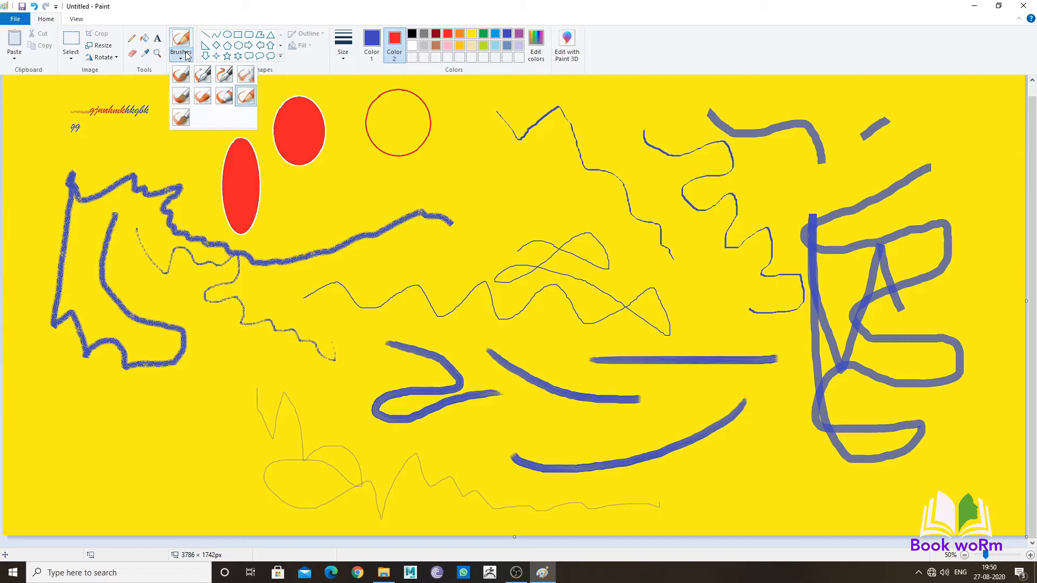
{"action": "left_click", "coordinate": [183, 119]}
{"action": "mouse_move", "coordinate": [140, 435]}
{"action": "left_mouse_down"}
{"action": "mouse_move", "coordinate": [202, 432]}
{"action": "mouse_move", "coordinate": [81, 459]}
{"action": "mouse_move", "coordinate": [108, 473]}
{"action": "left_mouse_up"}
{"action": "mouse_move", "coordinate": [92, 419]}
{"action": "left_mouse_down"}
{"action": "mouse_move", "coordinate": [184, 474]}
{"action": "mouse_move", "coordinate": [260, 489]}
{"action": "left_mouse_up"}
{"action": "mouse_move", "coordinate": [257, 405]}
{"action": "left_mouse_down"}
{"action": "mouse_move", "coordinate": [197, 437]}
{"action": "mouse_move", "coordinate": [19, 458]}
{"action": "mouse_move", "coordinate": [21, 432]}
{"action": "left_mouse_up"}
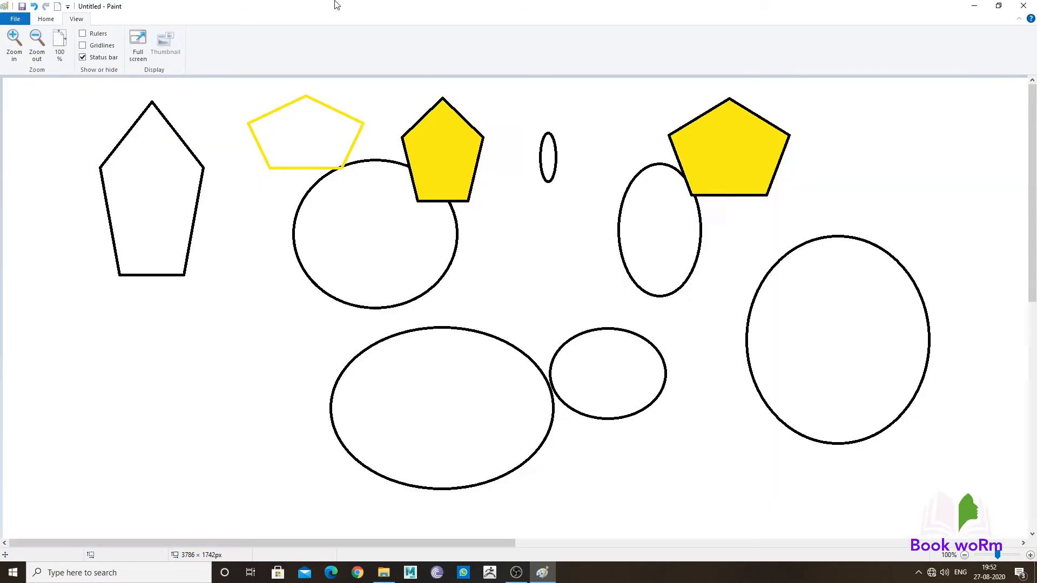
Draw a yellow-filled, black-outlined circle about 248 × 245 px below the tall pentagon with the Oval shape
{"action": "left_click", "coordinate": [46, 21]}
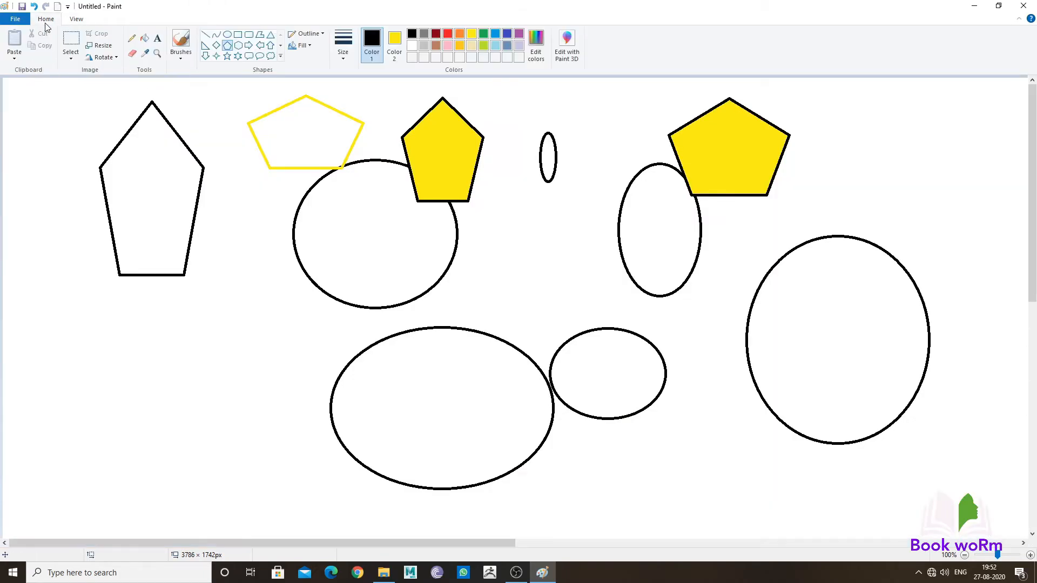
{"action": "left_click", "coordinate": [227, 36]}
{"action": "left_click", "coordinate": [395, 43]}
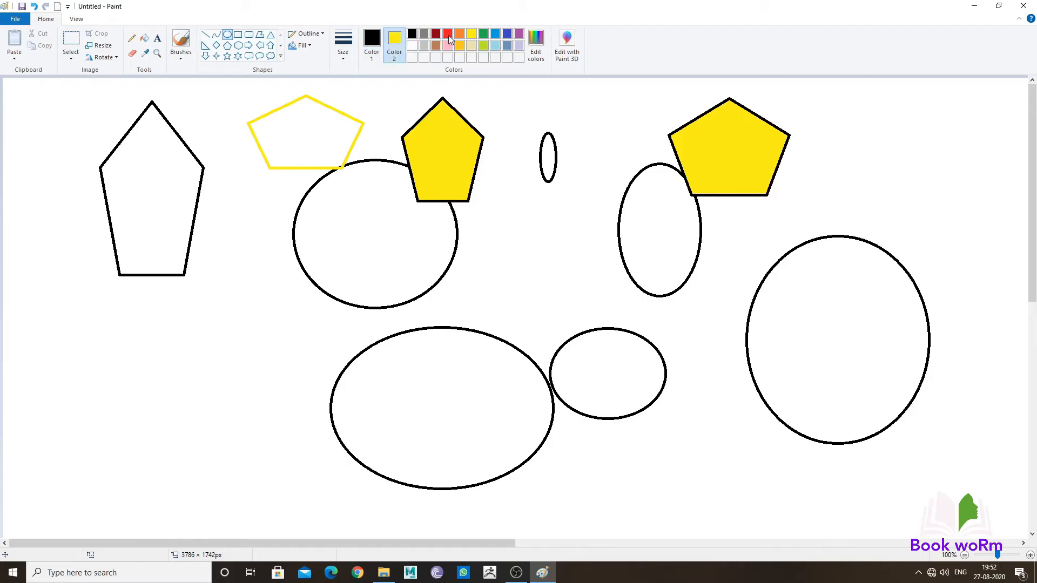
{"action": "left_click_drag", "start_coordinate": [188, 294], "coordinate": [323, 426]}
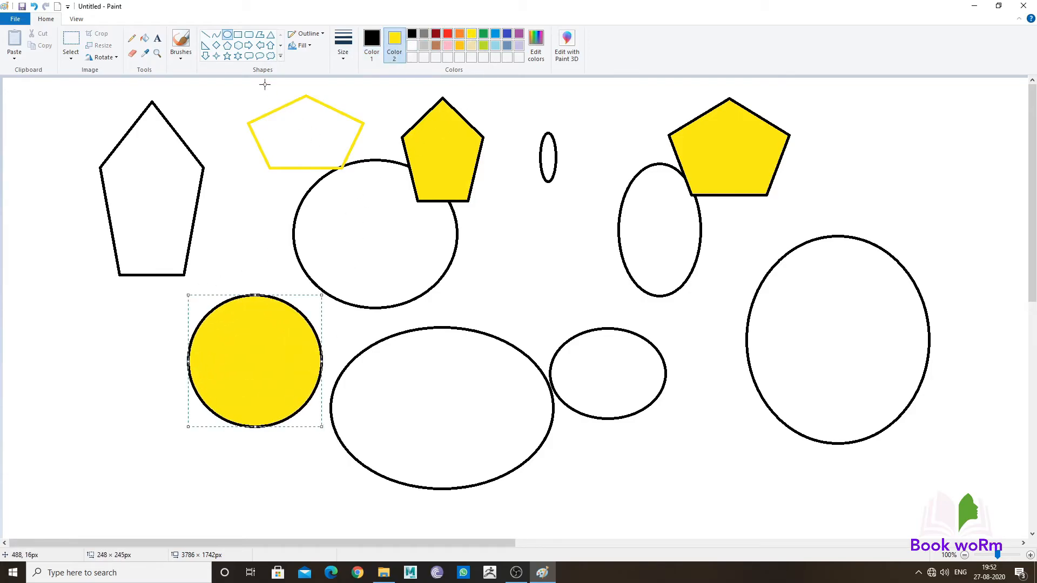
Draw a yellow-filled rectangle about 202 × 230 px at the centre and a diamond about 227 × 177 px beside the rightmost pentagon
{"action": "left_click", "coordinate": [238, 35]}
{"action": "left_click_drag", "start_coordinate": [463, 235], "coordinate": [573, 359]}
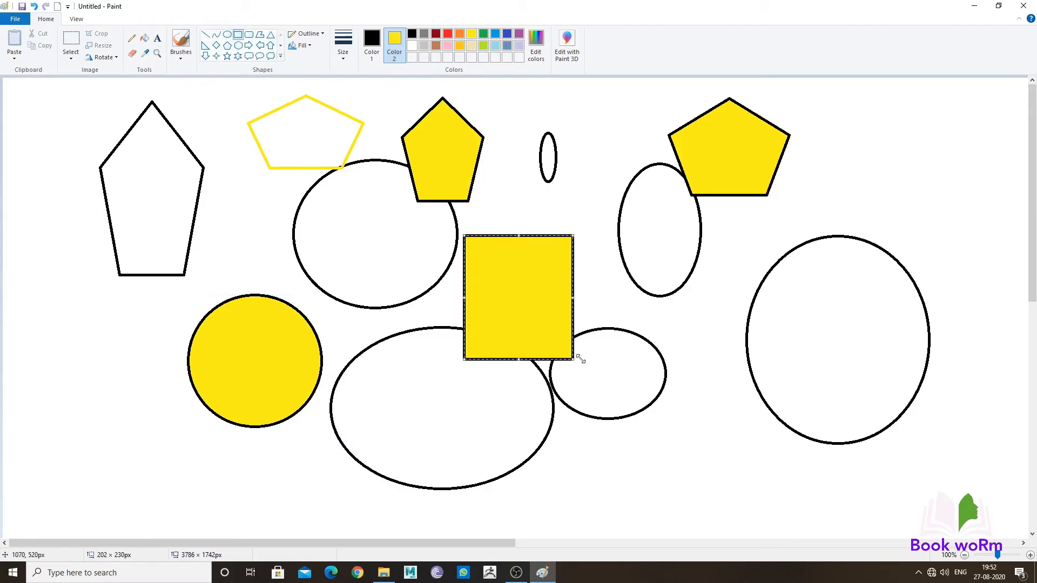
{"action": "left_click", "coordinate": [217, 48]}
{"action": "left_click_drag", "start_coordinate": [901, 114], "coordinate": [779, 208]}
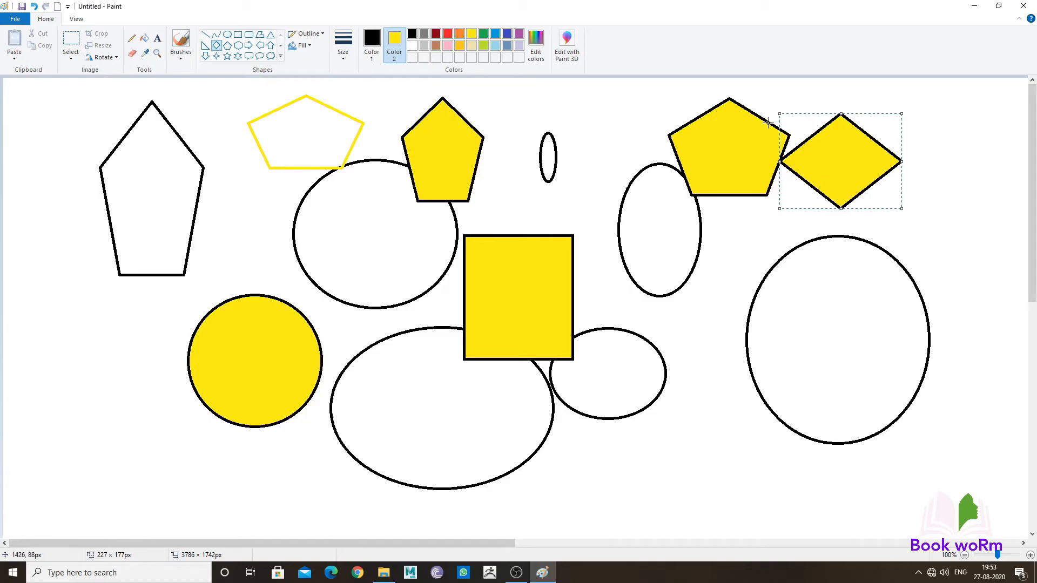
Remove the large diamond's outline and draw another diamond without outline, about 111 × 180 px, near the canvas's left edge
{"action": "left_click", "coordinate": [307, 35]}
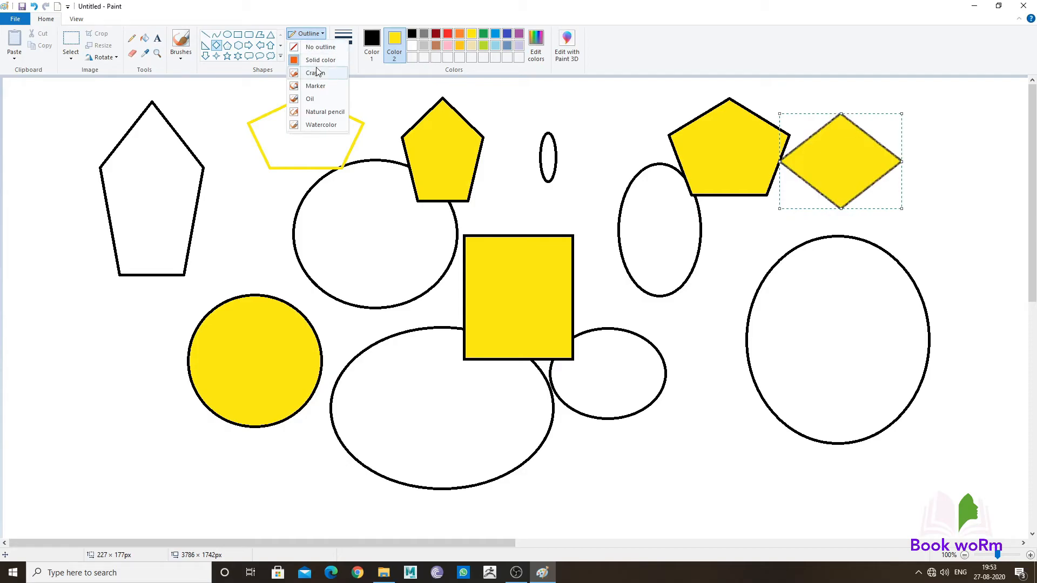
{"action": "left_click", "coordinate": [319, 48]}
{"action": "mouse_move", "coordinate": [48, 255]}
{"action": "left_mouse_down"}
{"action": "mouse_move", "coordinate": [64, 305]}
{"action": "mouse_move", "coordinate": [107, 352]}
{"action": "left_mouse_up"}
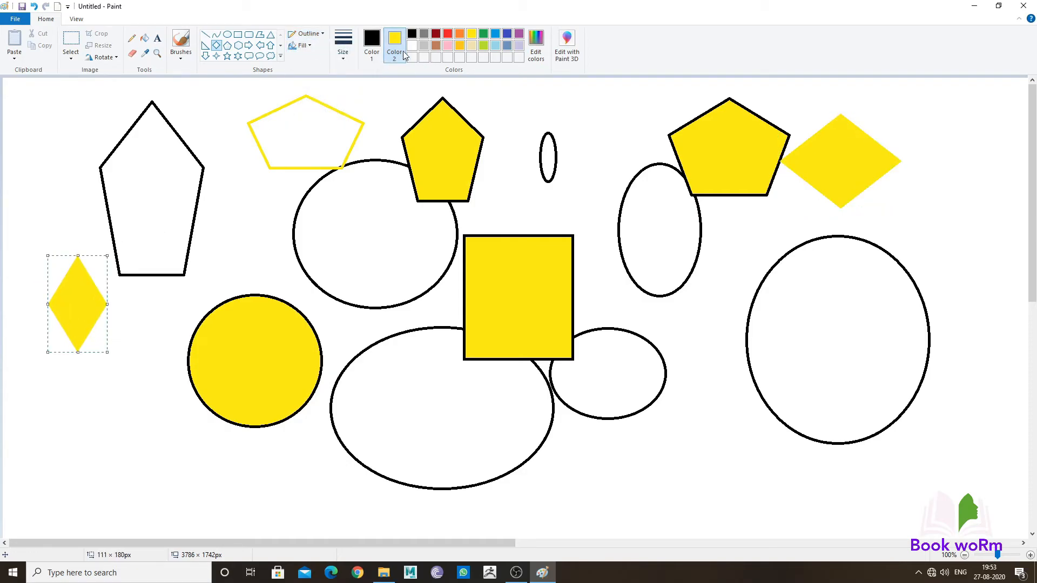
Give the narrow diamond a solid color outline and draw a second outlined diamond about 149 × 158 px below it
{"action": "left_click", "coordinate": [306, 33]}
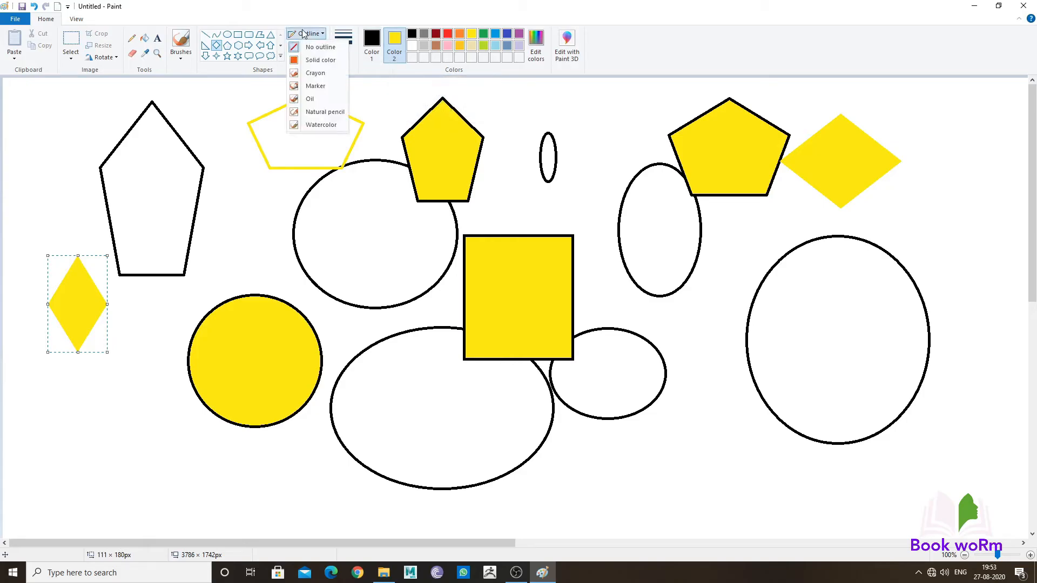
{"action": "left_click", "coordinate": [312, 60]}
{"action": "left_click_drag", "start_coordinate": [97, 391], "coordinate": [178, 478]}
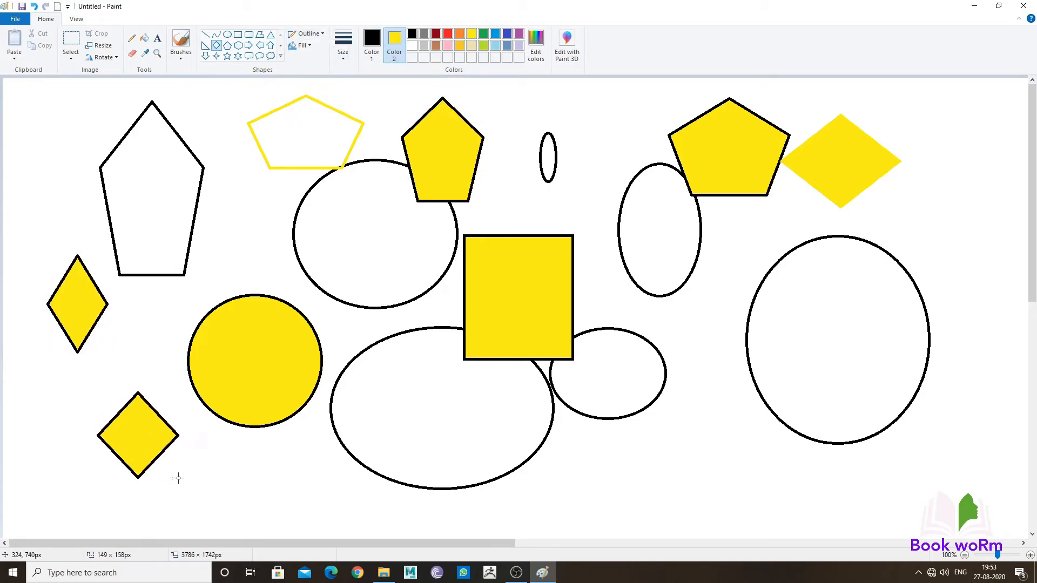
Change the lower diamond's outline to Crayon and draw a crayon-outlined diamond about 187 × 123 px above the yellow circle
{"action": "left_click", "coordinate": [321, 35]}
{"action": "left_click", "coordinate": [315, 73]}
{"action": "left_click", "coordinate": [249, 233]}
{"action": "left_click_drag", "start_coordinate": [248, 232], "coordinate": [348, 297]}
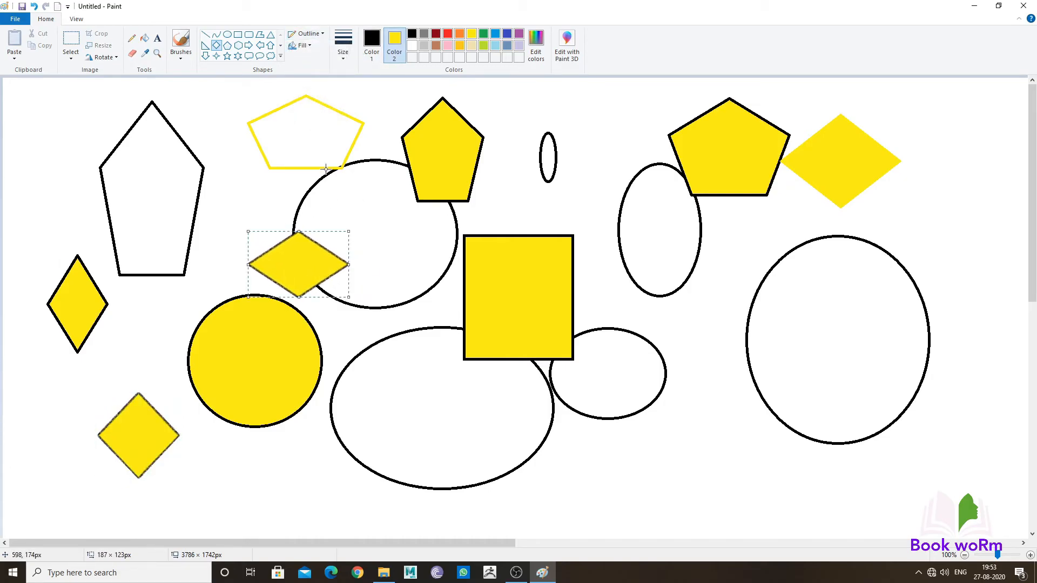
Change the wide diamond's outline to Marker and draw a marker-outlined diamond about 74 × 101 px left of the rightmost pentagon
{"action": "left_click", "coordinate": [320, 36]}
{"action": "left_click", "coordinate": [316, 87]}
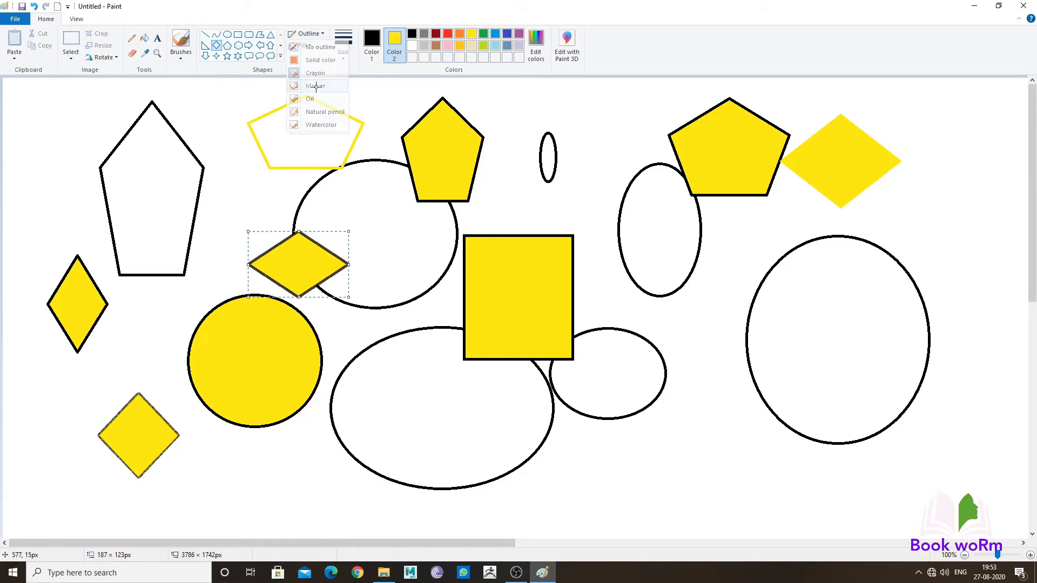
{"action": "left_click_drag", "start_coordinate": [601, 106], "coordinate": [641, 161]}
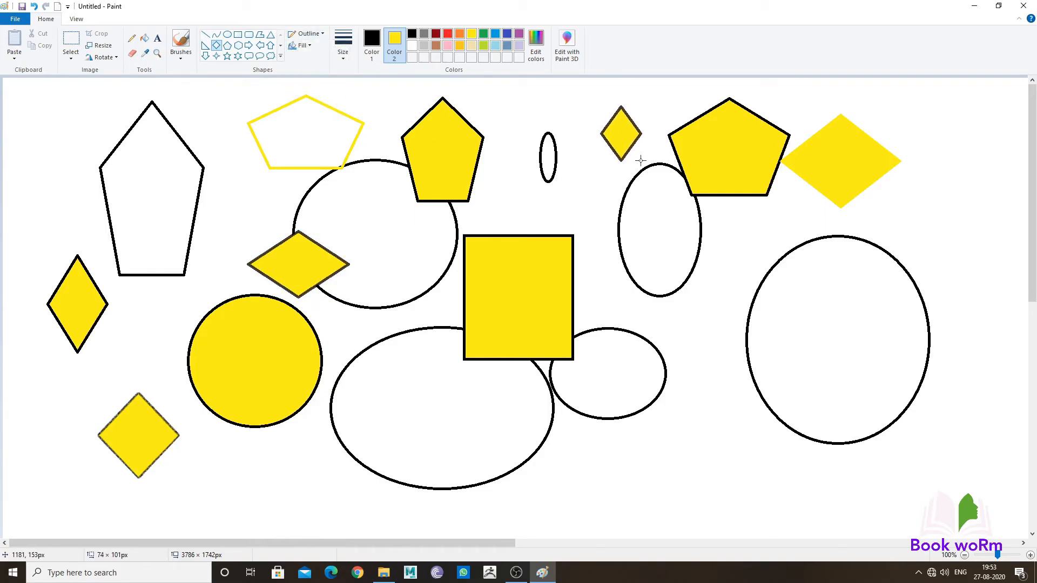
Change the small marker-outlined diamond's outline to Oil and draw an oil-outlined diamond about 123 × 192 px right of the borderless diamond
{"action": "left_click", "coordinate": [309, 34]}
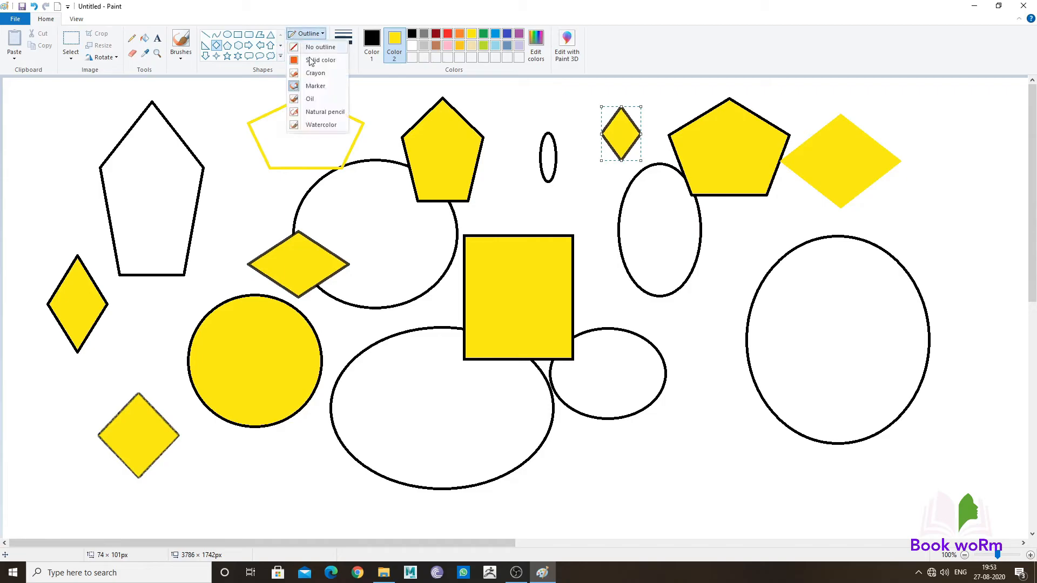
{"action": "left_click", "coordinate": [324, 100]}
{"action": "left_click_drag", "start_coordinate": [949, 128], "coordinate": [1016, 232]}
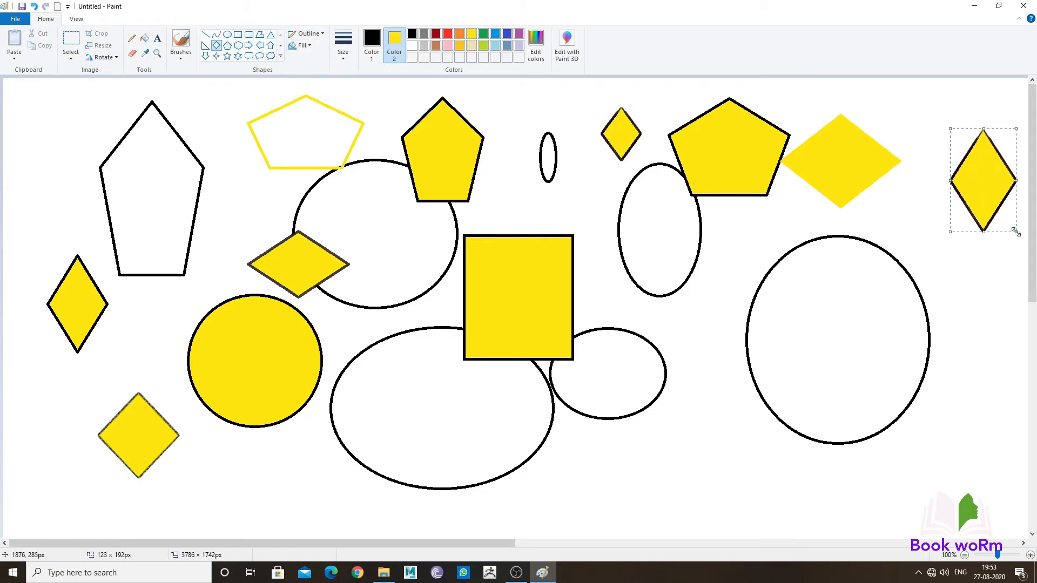
Change the rightmost diamond's outline to Natural pencil and draw a pencil-outlined diamond about 136 × 211 px inside the large ellipse below
{"action": "left_click", "coordinate": [309, 34]}
{"action": "left_click", "coordinate": [327, 114]}
{"action": "left_click_drag", "start_coordinate": [796, 266], "coordinate": [869, 378]}
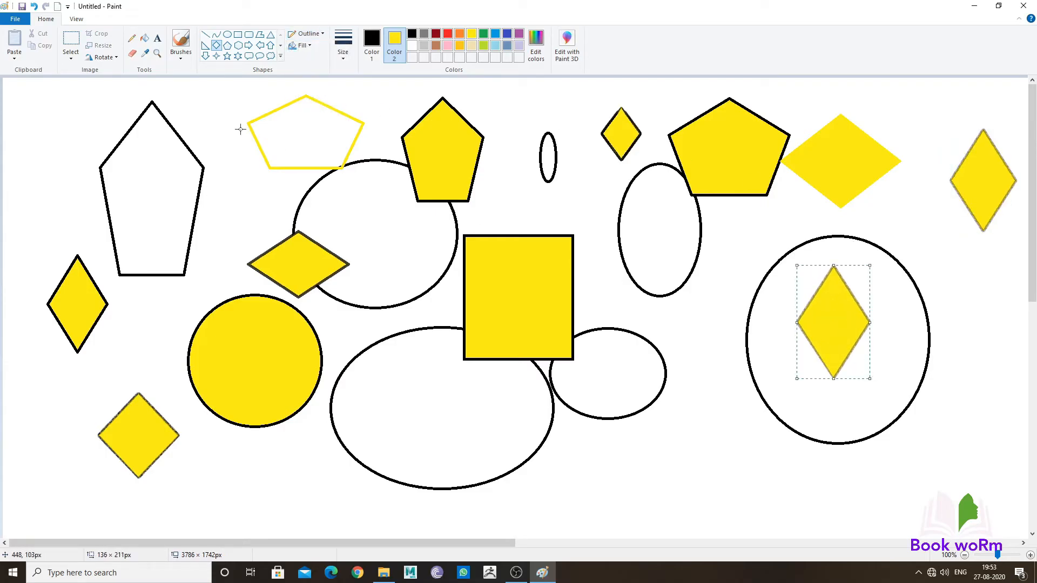
Give the diamond inside the large ellipse a Watercolor outline and draw a flat diamond about 219 × 69 px below the rightmost pentagon
{"action": "left_click", "coordinate": [292, 36]}
{"action": "left_click", "coordinate": [337, 130]}
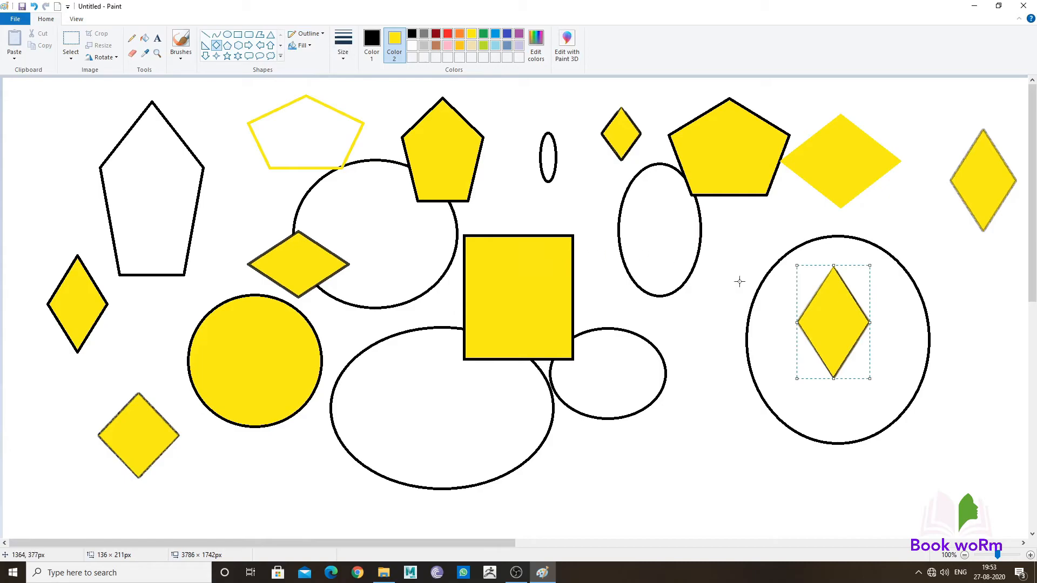
{"action": "left_click_drag", "start_coordinate": [761, 224], "coordinate": [642, 260]}
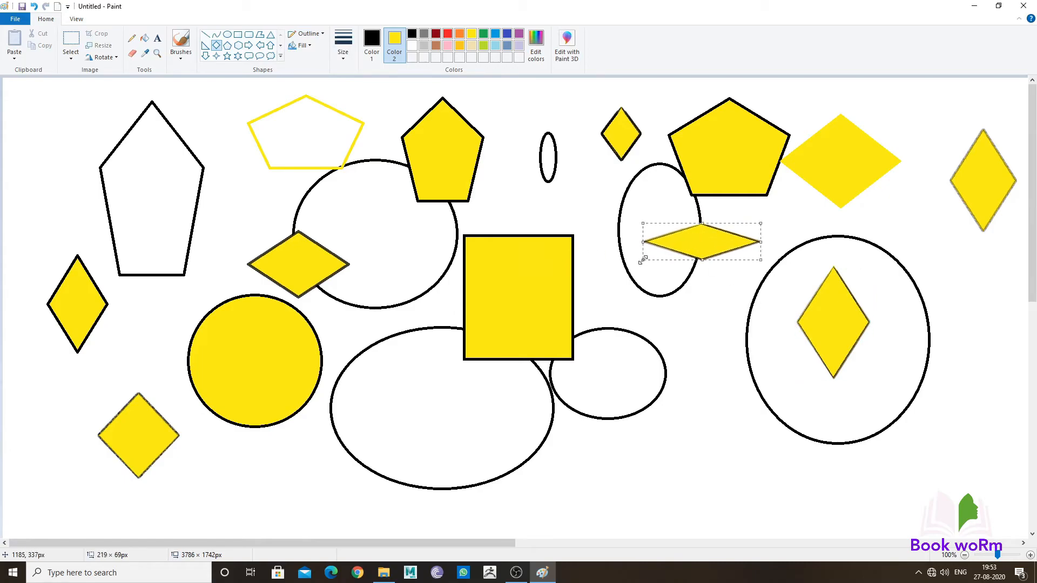
Remove the flat diamond's fill and draw an unfilled diamond about 153 × 254 px beside the large ellipse's lower edge
{"action": "left_click", "coordinate": [309, 51]}
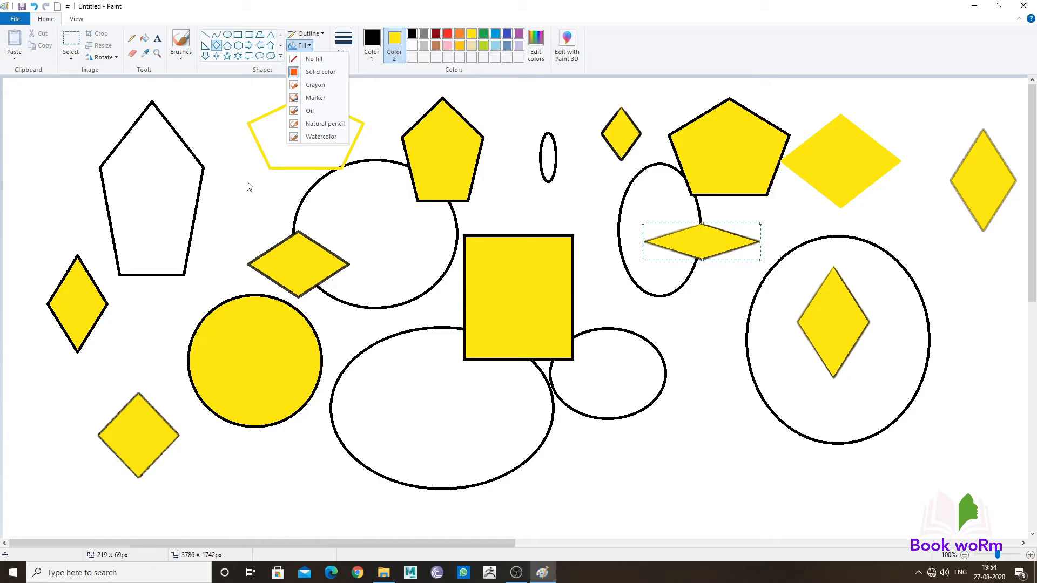
{"action": "left_click", "coordinate": [312, 58]}
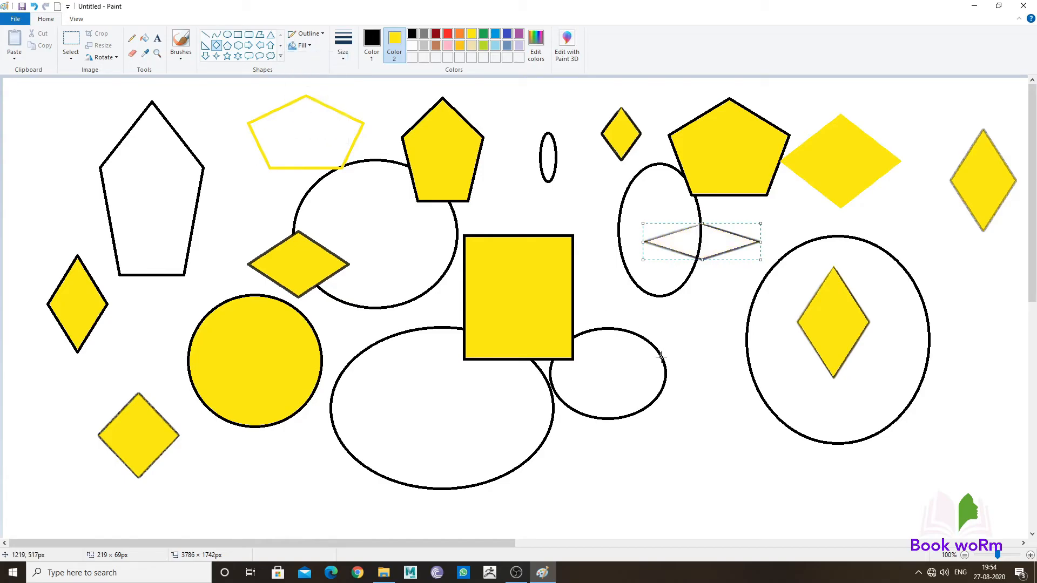
{"action": "left_click_drag", "start_coordinate": [692, 346], "coordinate": [775, 482]}
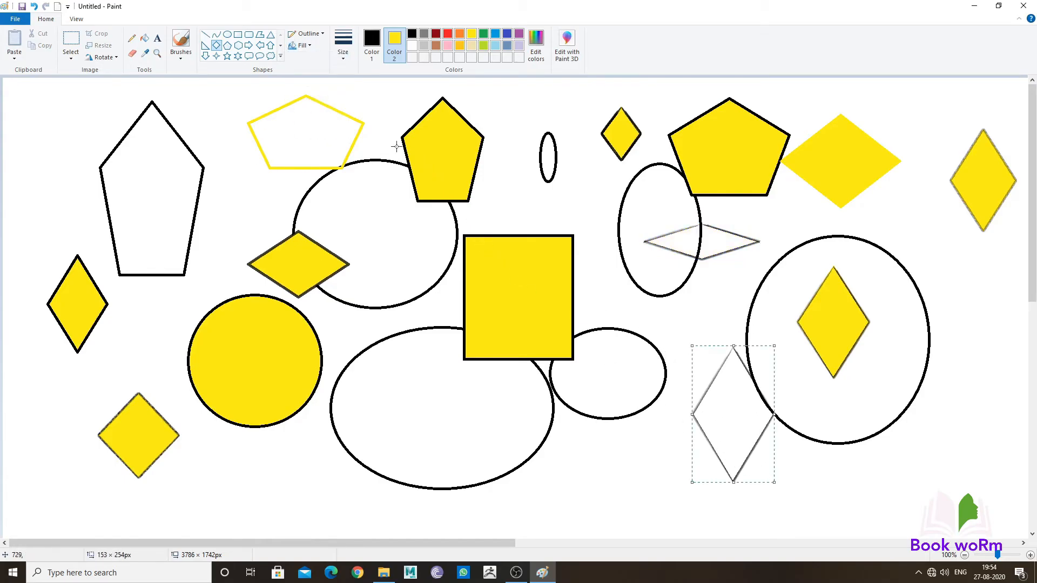
Try a Solid color fill and a Crayon fill on the tall unfilled diamond
{"action": "left_click", "coordinate": [301, 47]}
{"action": "left_click", "coordinate": [312, 70]}
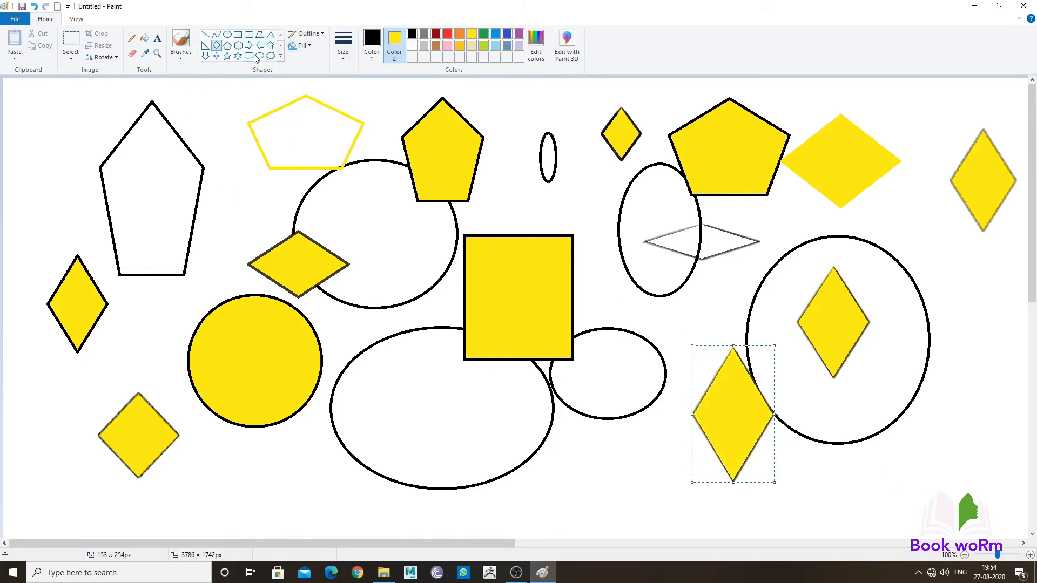
{"action": "left_click", "coordinate": [301, 45]}
{"action": "left_click", "coordinate": [312, 84]}
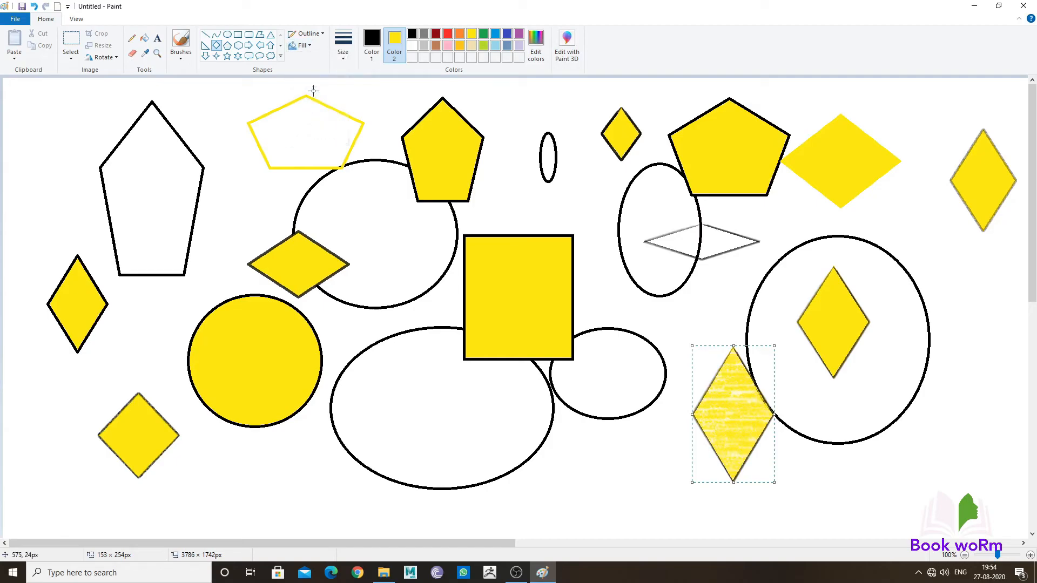
Set the tall diamond's fill to Marker and draw a marker-filled diamond about 201 × 106 px below it
{"action": "left_click", "coordinate": [301, 45]}
{"action": "left_click", "coordinate": [316, 98]}
{"action": "left_click_drag", "start_coordinate": [599, 468], "coordinate": [708, 525]}
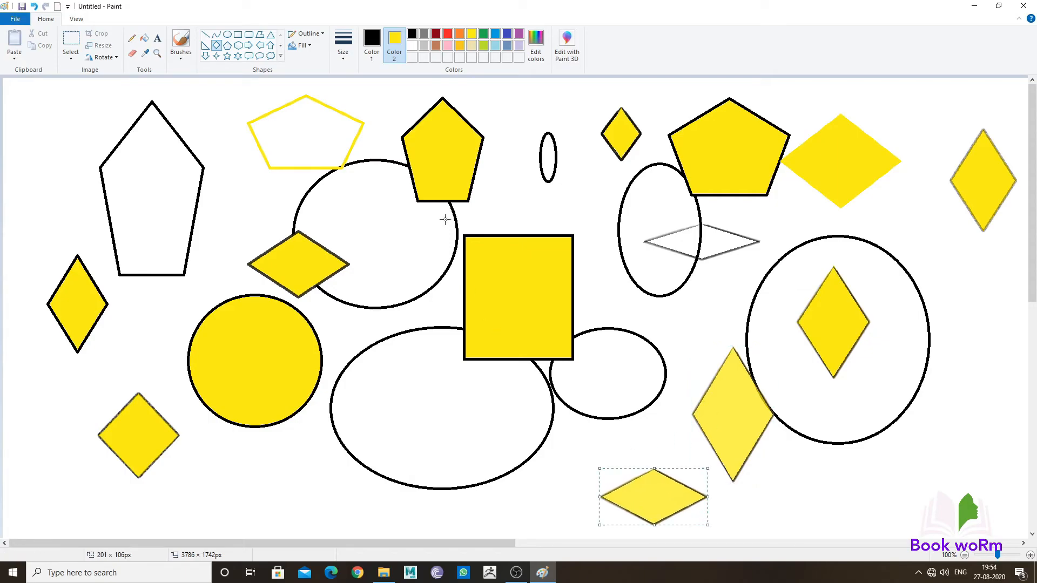
Change the lowest diamond's fill to Oil and draw a narrow oil-filled diamond about 45 × 158 px over the yellow-outlined pentagon
{"action": "left_click", "coordinate": [300, 45]}
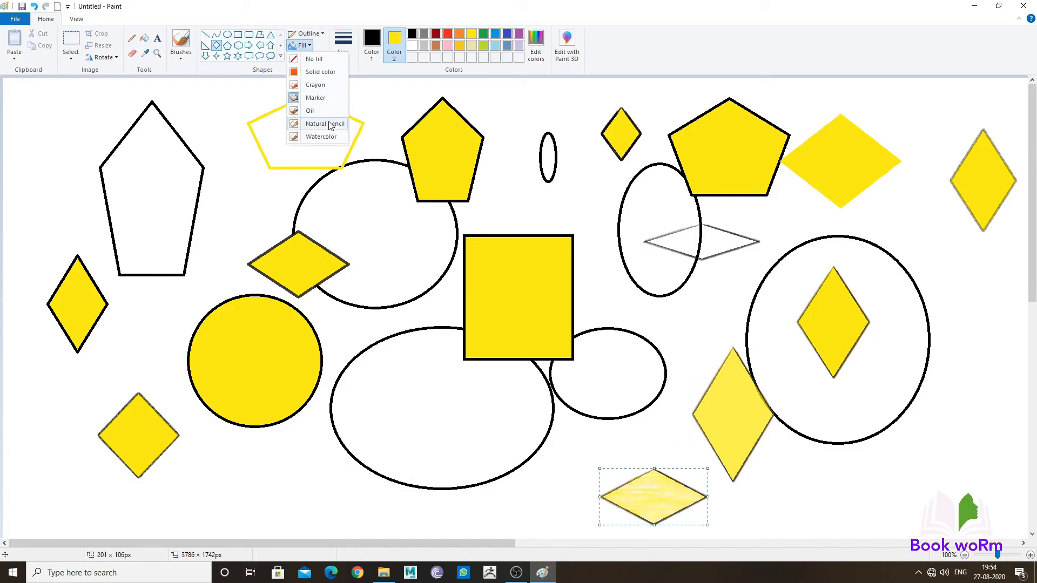
{"action": "left_click", "coordinate": [326, 112]}
{"action": "left_click_drag", "start_coordinate": [265, 124], "coordinate": [290, 207]}
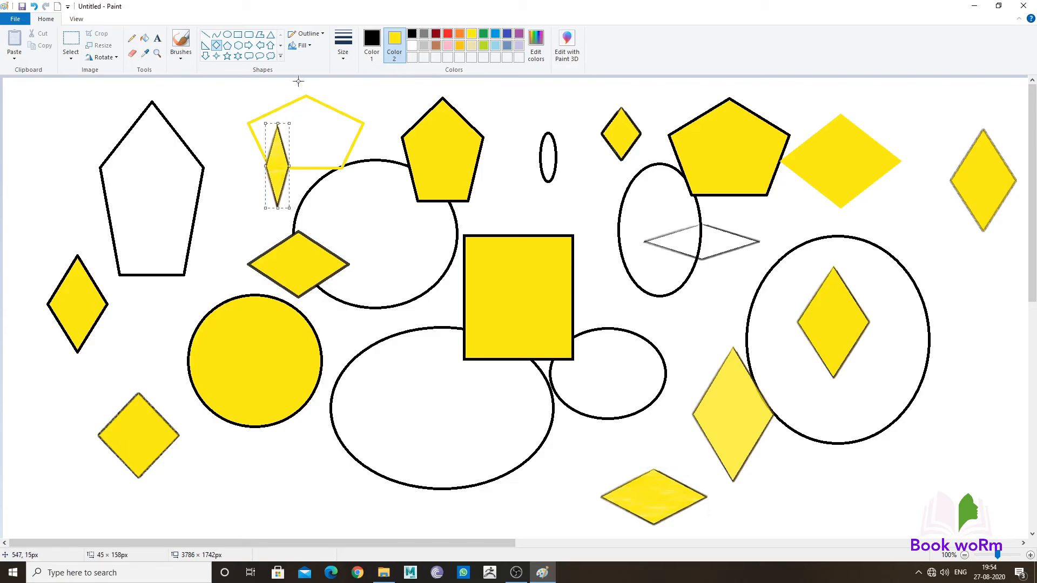
Change the narrow diamond's fill to Natural pencil and draw a diamond about 95 × 104 px between the two neighbouring pentagons
{"action": "left_click", "coordinate": [305, 52]}
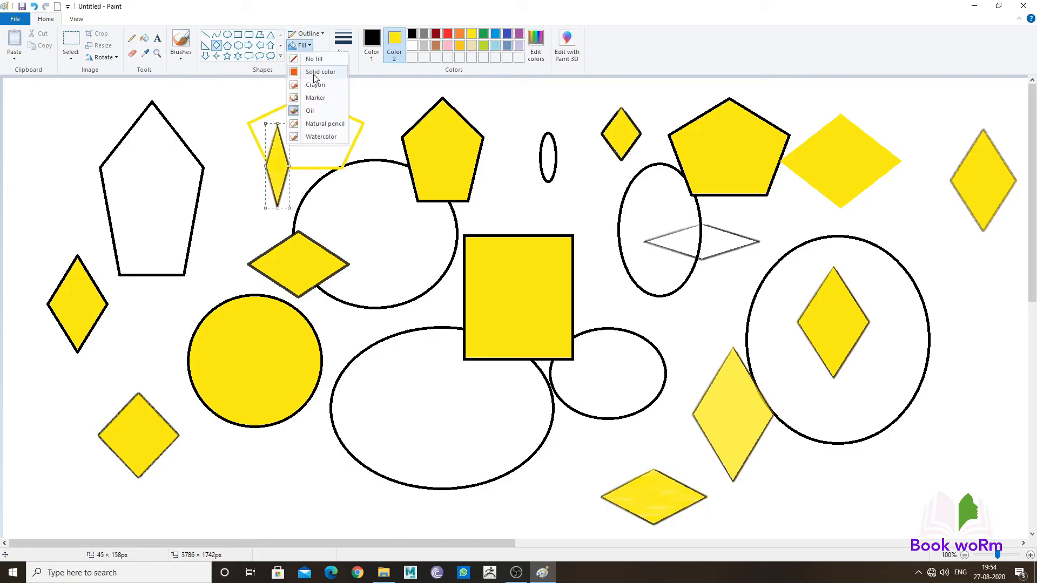
{"action": "left_click", "coordinate": [324, 128]}
{"action": "left_click_drag", "start_coordinate": [363, 105], "coordinate": [414, 161]}
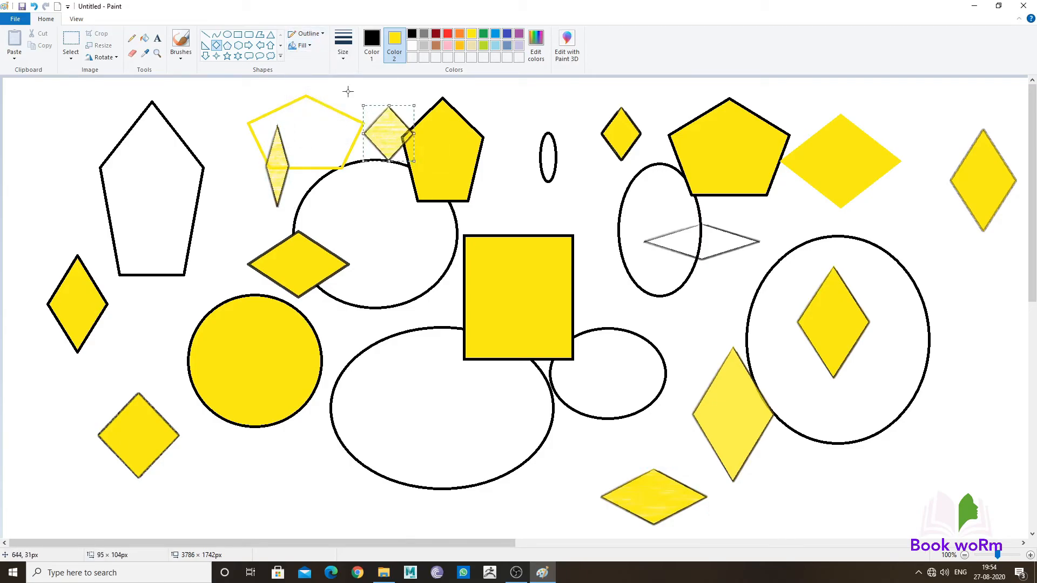
Change the selected diamond's fill to Watercolor and draw a watercolor-filled diamond about 153 × 149 px over the smallest ellipse
{"action": "left_click", "coordinate": [301, 45]}
{"action": "left_click", "coordinate": [322, 137]}
{"action": "left_click_drag", "start_coordinate": [508, 109], "coordinate": [593, 188]}
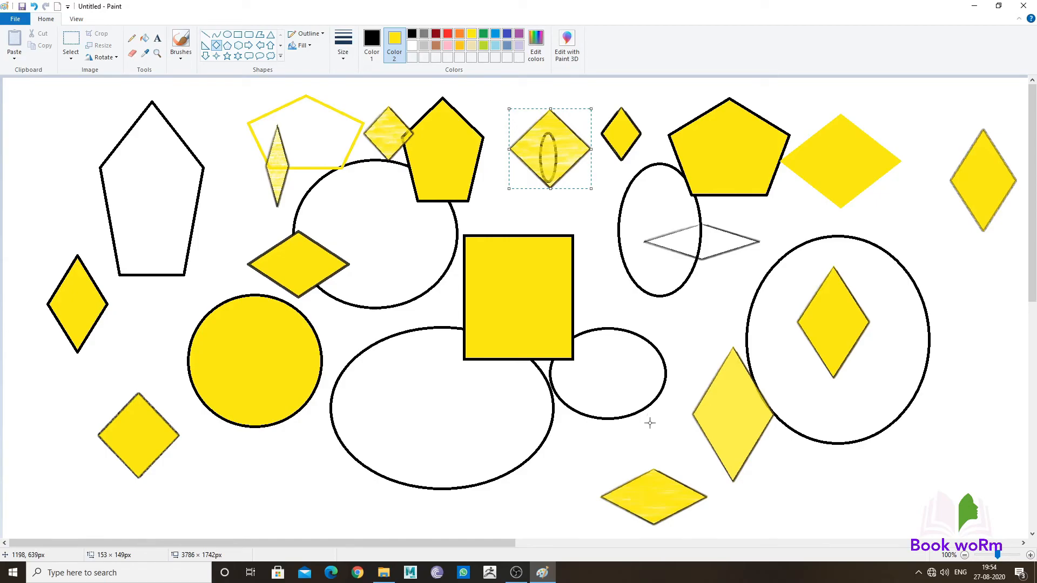
Give the diamond over the smallest ellipse the thinnest outline and draw another about 77 × 97 px beside the tall unfilled pentagon
{"action": "left_click", "coordinate": [350, 59]}
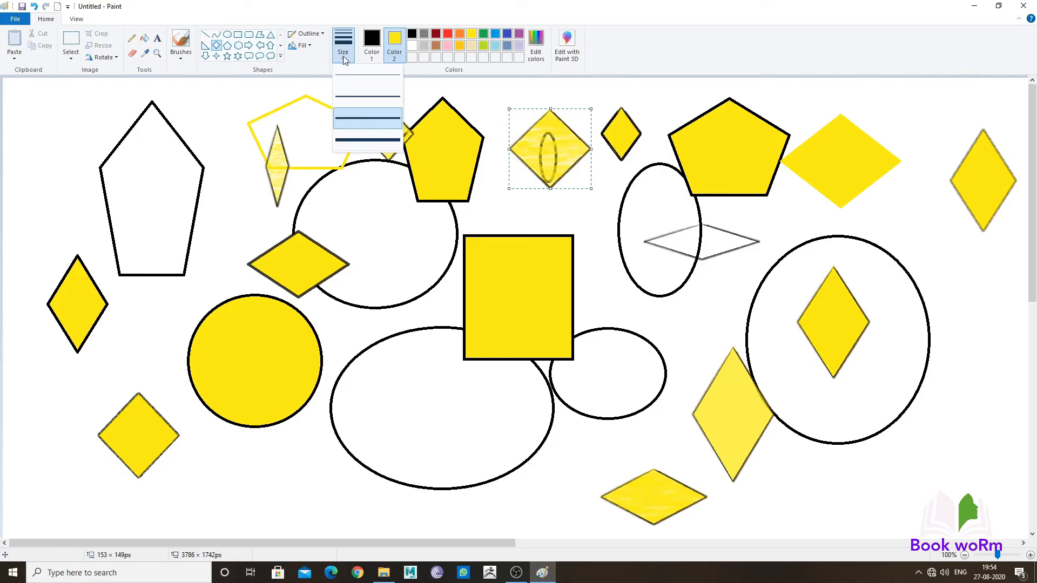
{"action": "left_click", "coordinate": [341, 84]}
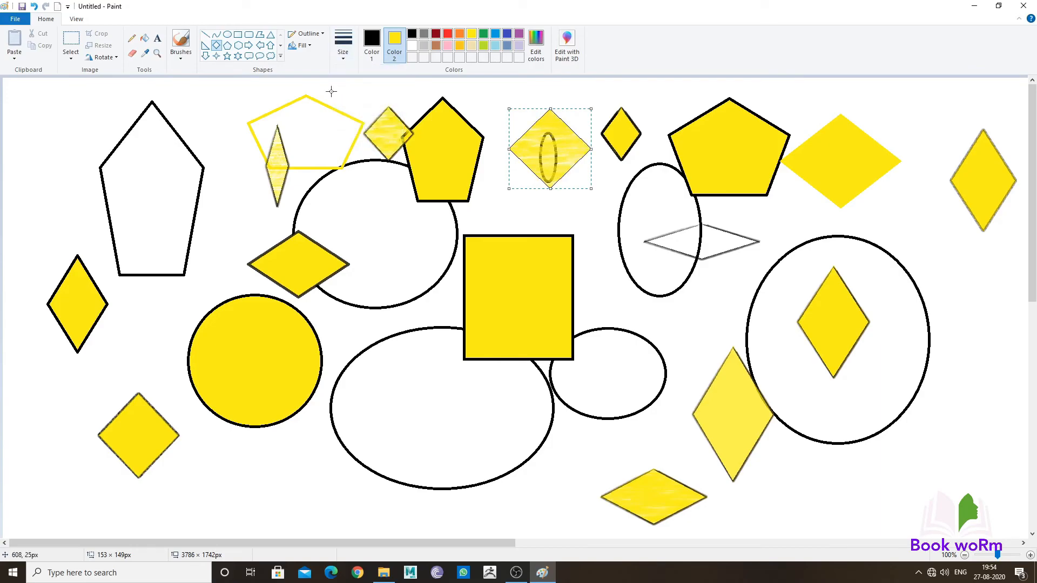
{"action": "left_click_drag", "start_coordinate": [186, 109], "coordinate": [228, 161]}
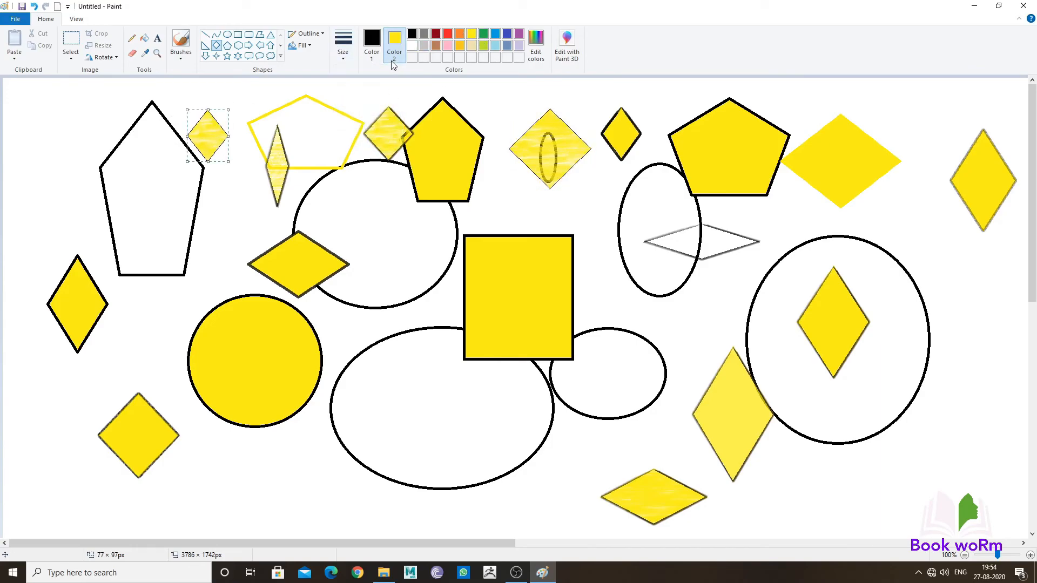
Set the small diamond's outline to the thickest size and draw a diamond about 114 × 138 px left of the tall unfilled pentagon
{"action": "left_click", "coordinate": [343, 48]}
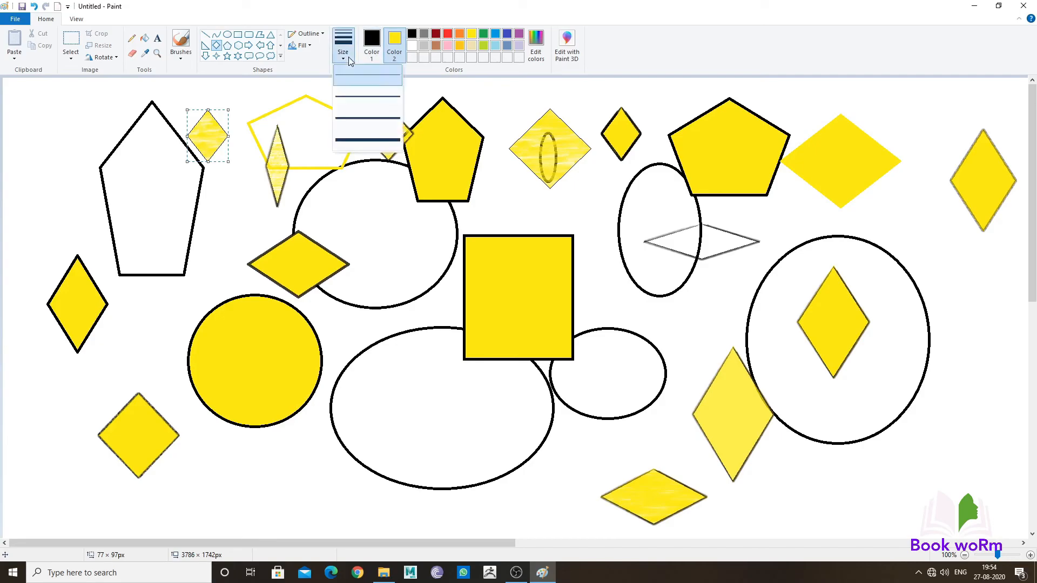
{"action": "left_click", "coordinate": [377, 140]}
{"action": "left_click_drag", "start_coordinate": [24, 162], "coordinate": [85, 235]}
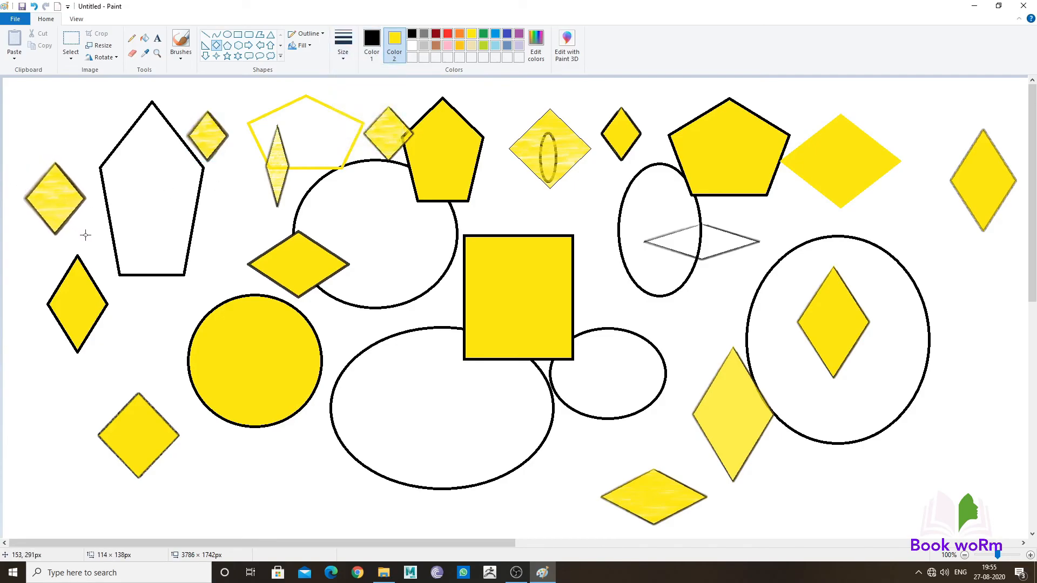
Switch the selected diamond's fill color through several palette colors, including indigo, and end with a pale cream
{"action": "left_click", "coordinate": [354, 56]}
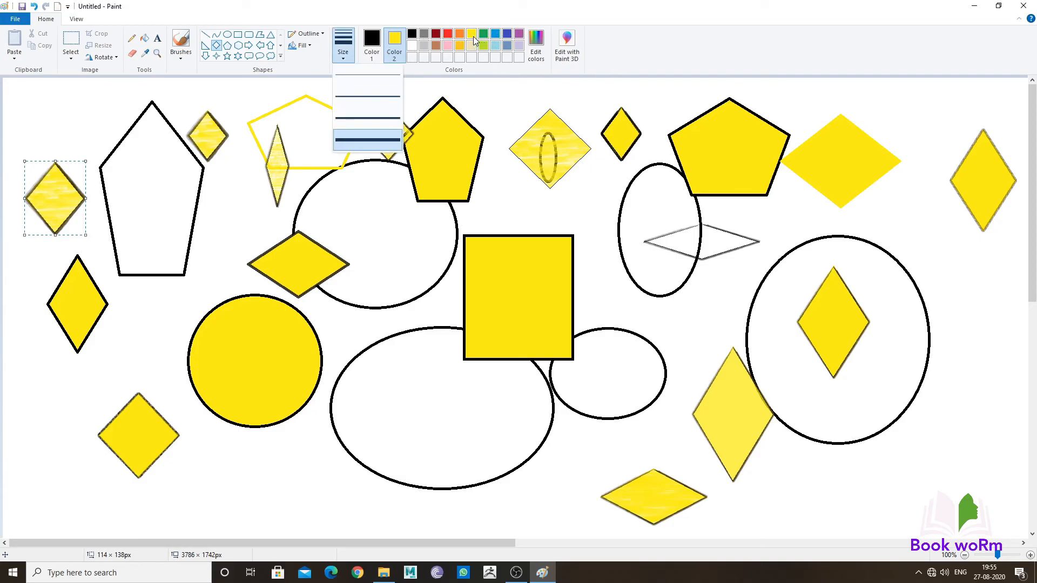
{"action": "left_click", "coordinate": [483, 40]}
{"action": "left_click", "coordinate": [506, 36]}
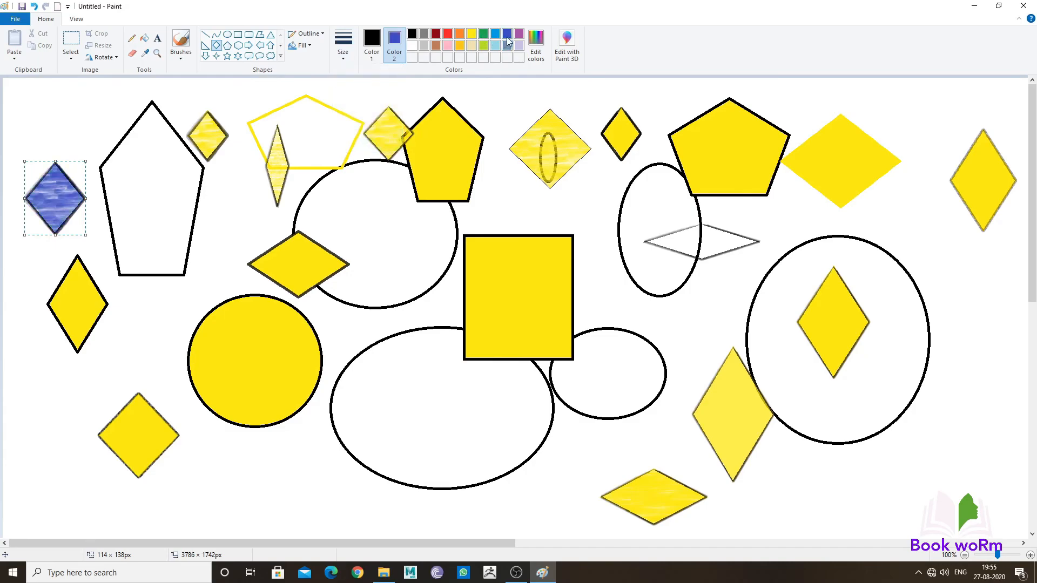
{"action": "left_click", "coordinate": [518, 45]}
{"action": "left_click", "coordinate": [470, 46]}
{"action": "left_click", "coordinate": [449, 46]}
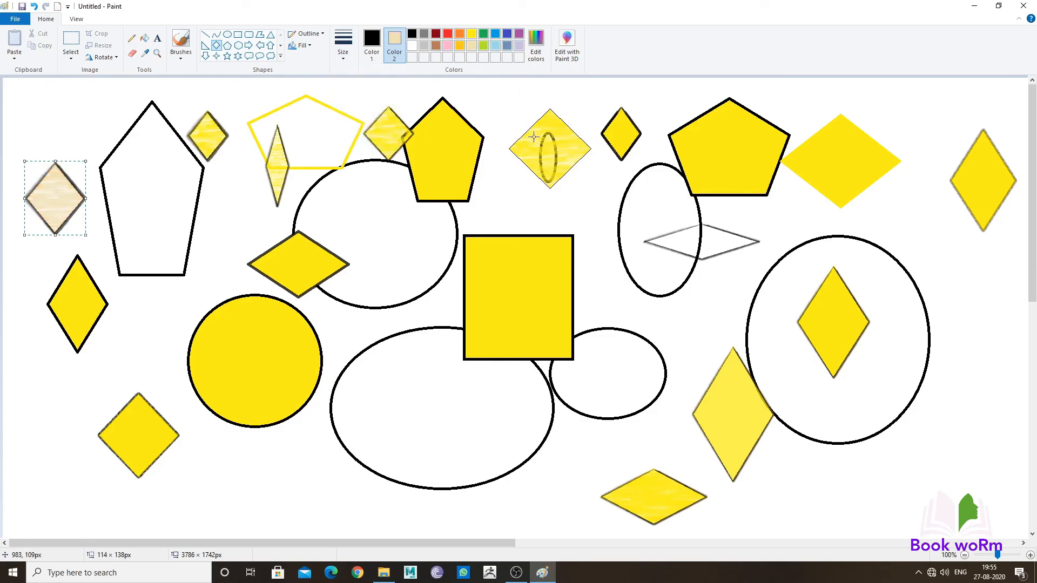